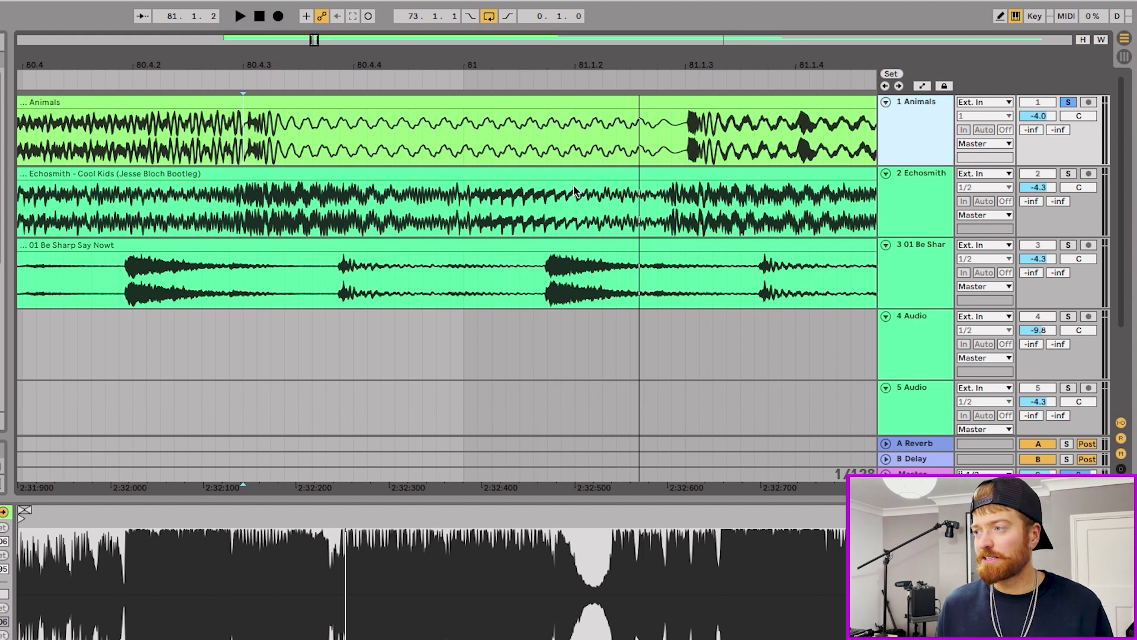
# - Insert a new audio track below Animals and move the isolated kick section onto it, starting at bar 81
pyautogui.press('super+t')
pyautogui.moveTo(685, 118); pyautogui.dragTo(312, 173)
pyautogui.scroll(-5, 264, 175)
pyautogui.scroll(4, 312, 173)
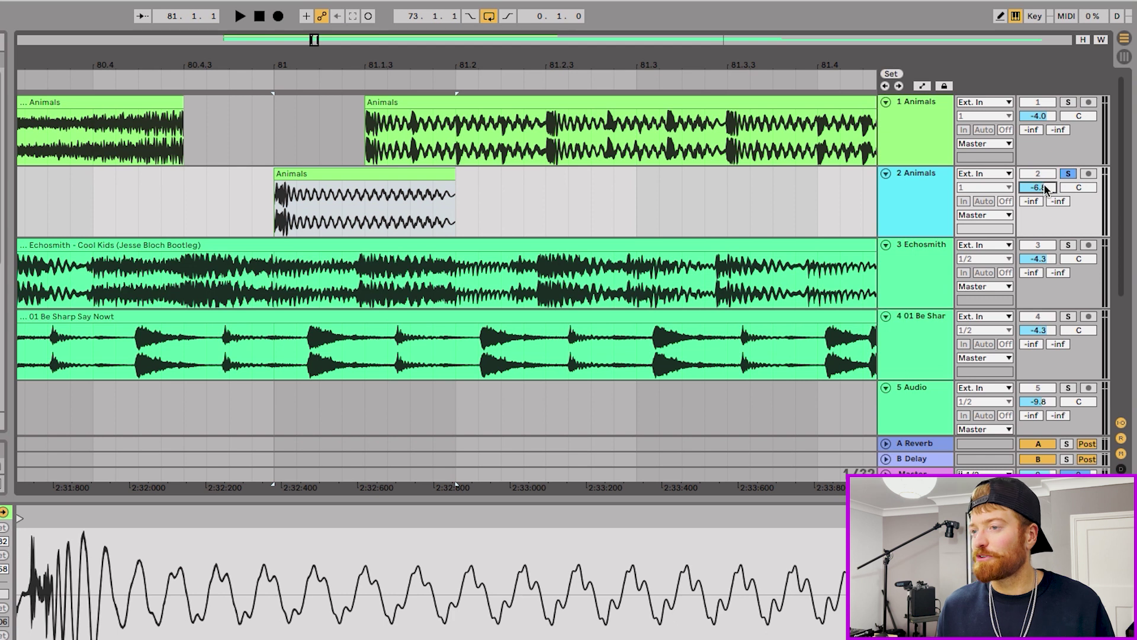
# - Loop the isolated Animals kick at bar 81 and set its track volume to 2.1 dB
pyautogui.click(444, 195)
pyautogui.click(275, 185)
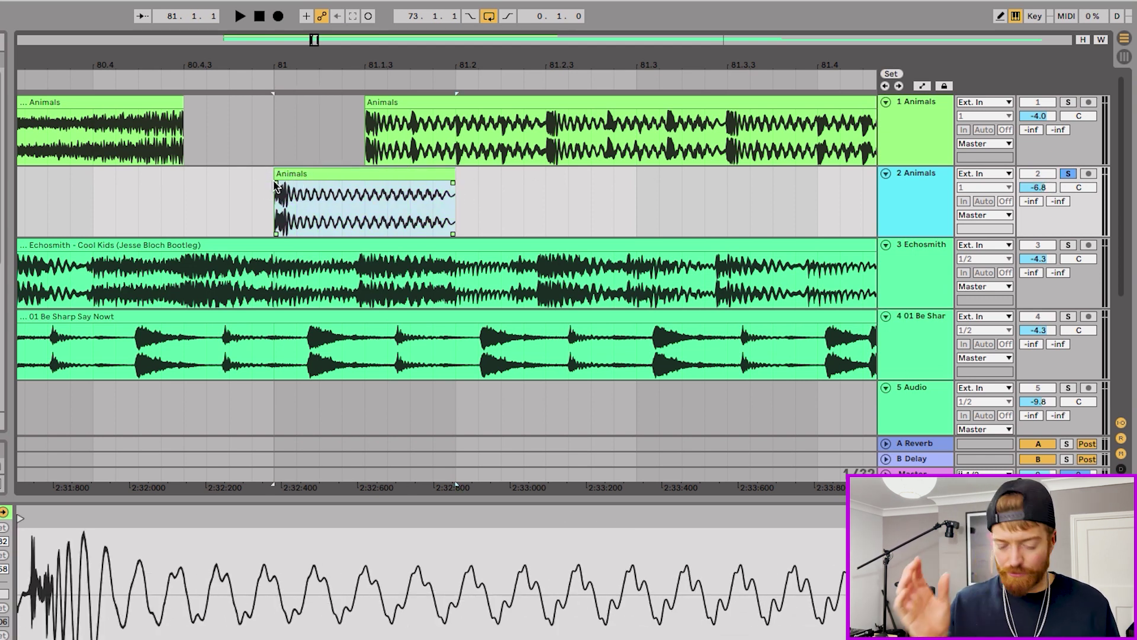
pyautogui.hotkey('ctrl', 'l')
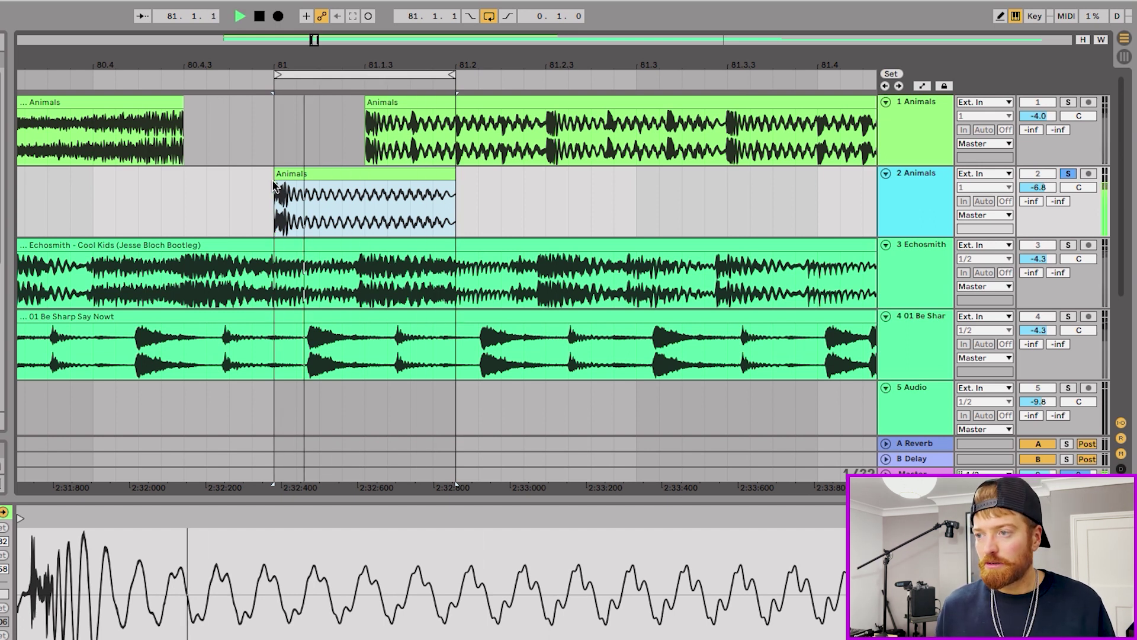
pyautogui.moveTo(1038, 187)
pyautogui.mouseDown()
pyautogui.moveTo(1039, 172)
pyautogui.moveTo(1047, 187)
pyautogui.moveTo(1047, 176)
pyautogui.mouseUp()
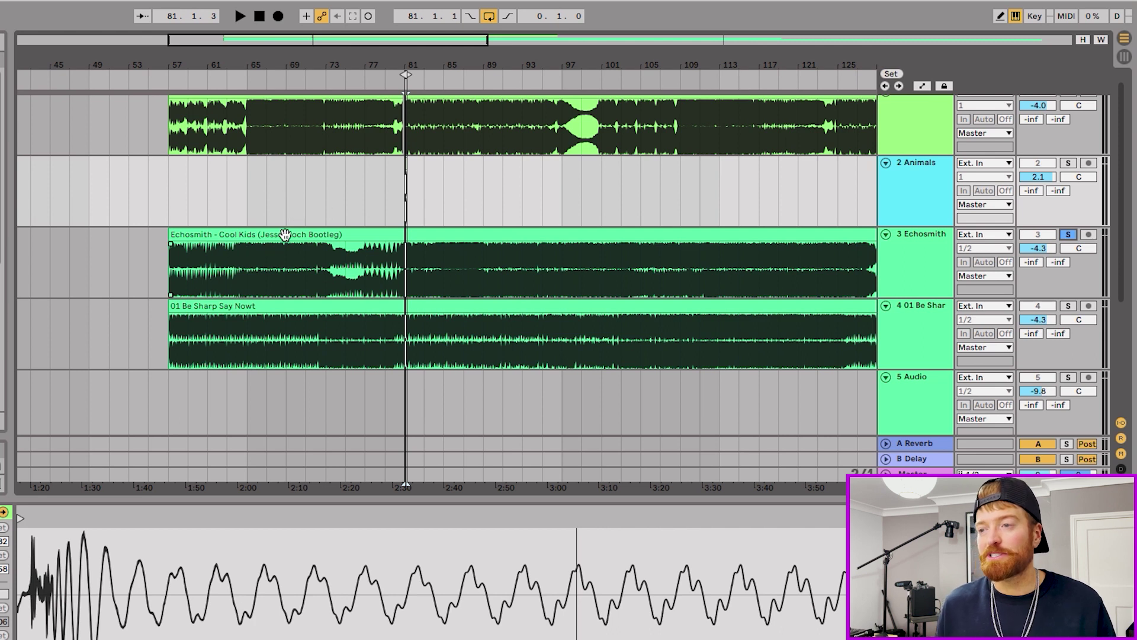
# - Audition the soloed Echosmith track from bar 65 and at the kick near 65.2.3
pyautogui.scroll(10, 248, 270)
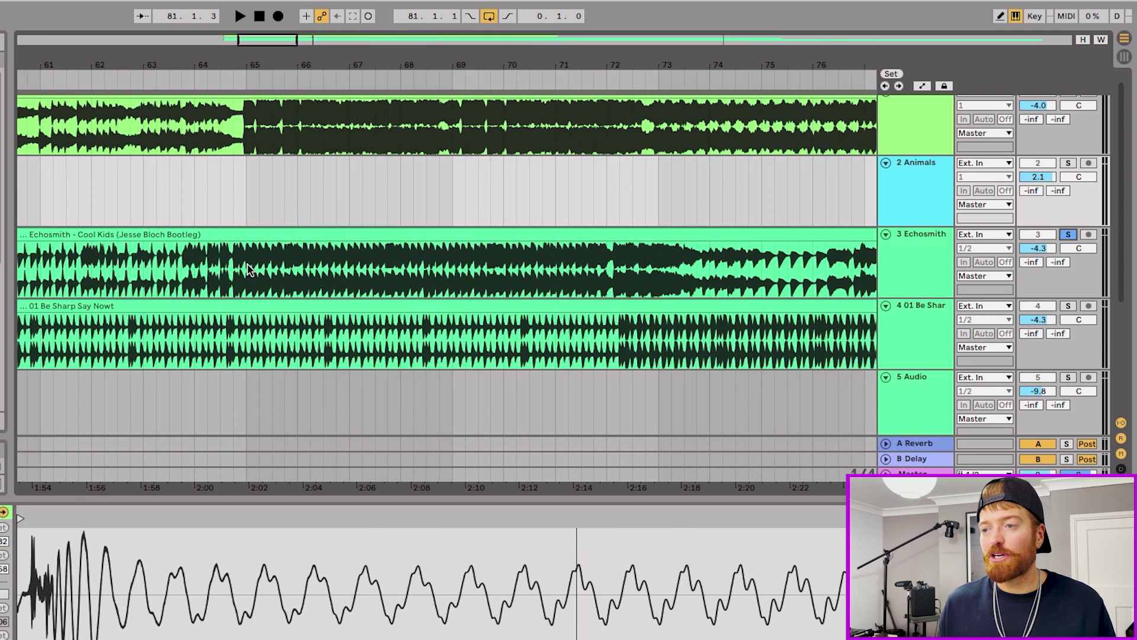
pyautogui.click(247, 266)
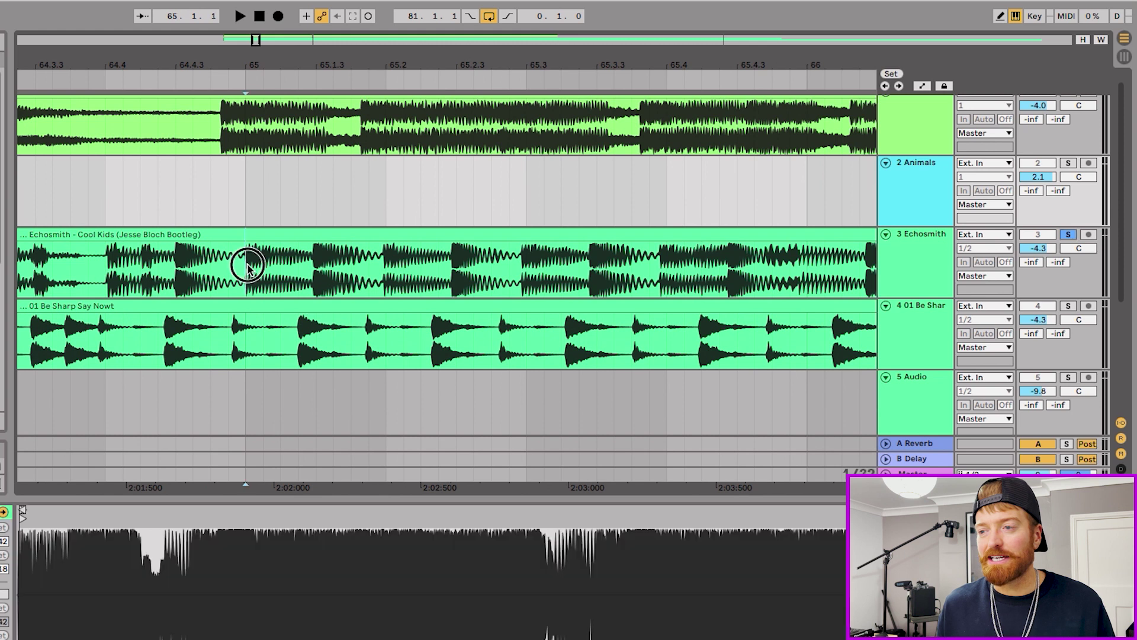
pyautogui.press('space')
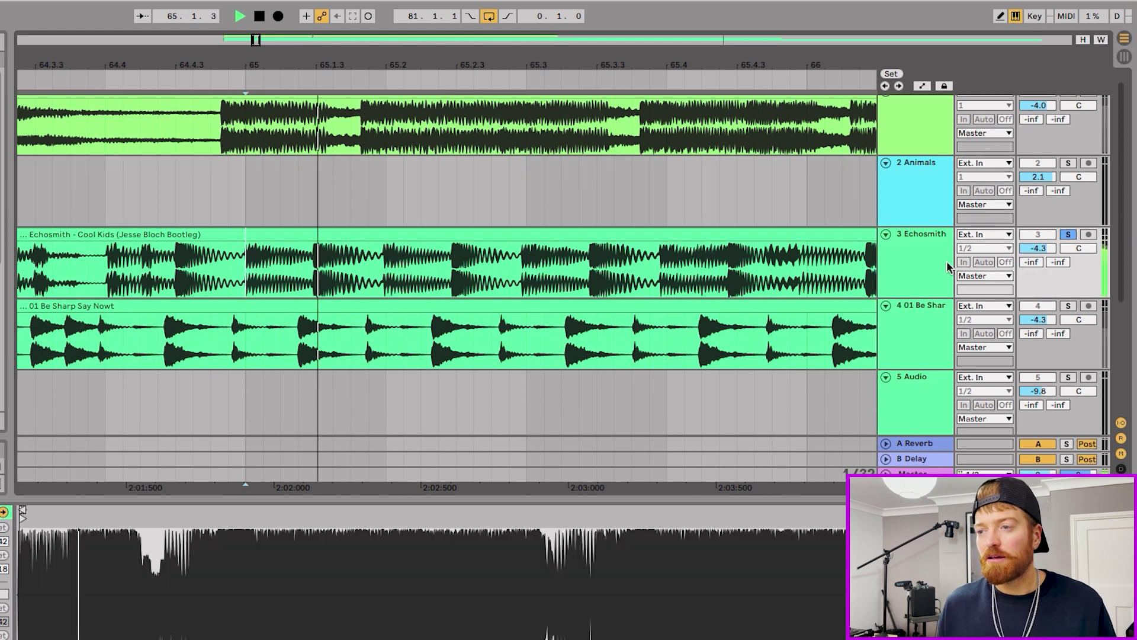
pyautogui.press('space')
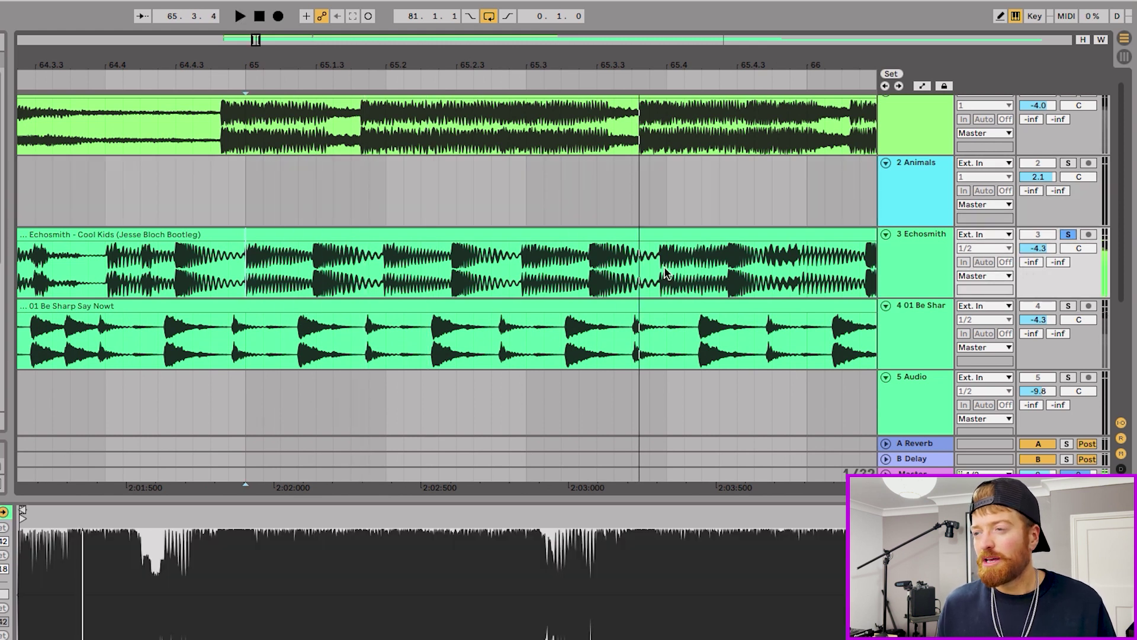
pyautogui.scroll(5, 500, 249)
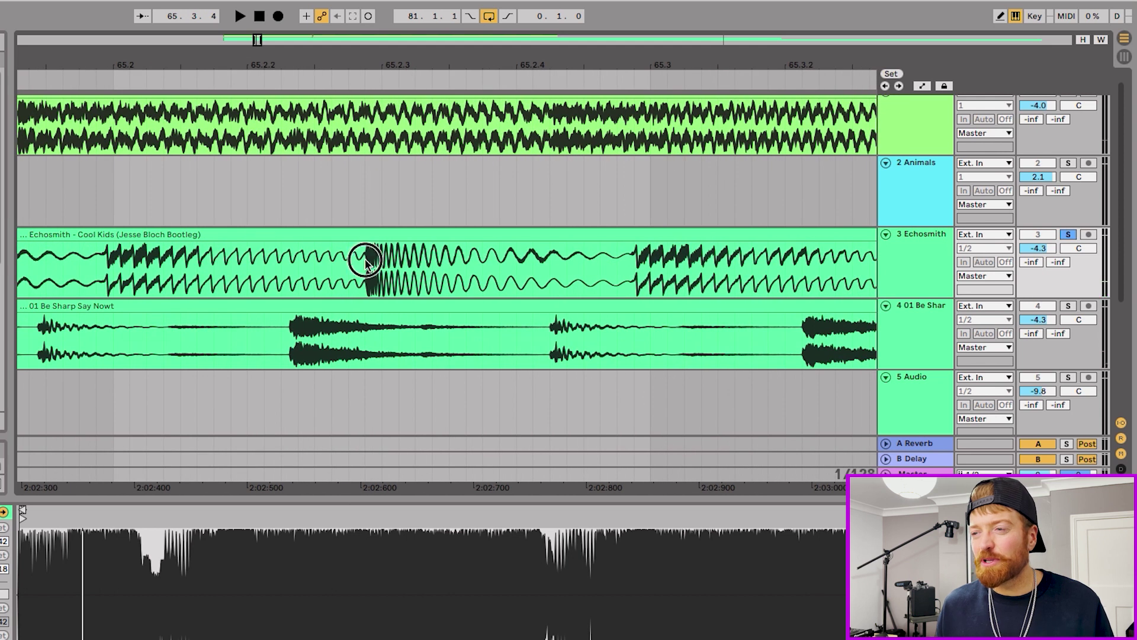
pyautogui.press('space')
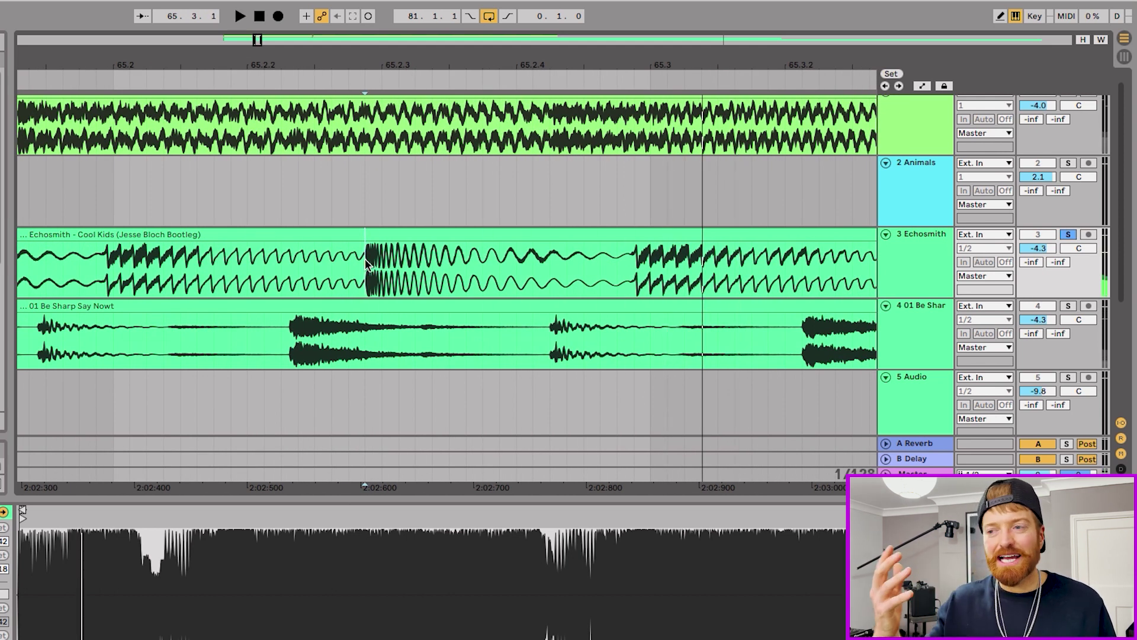
# - Play the Echosmith intro from beat 58.4 to check whether its kick stands alone
pyautogui.scroll(-5, 365, 265)
pyautogui.scroll(-5, 365, 265)
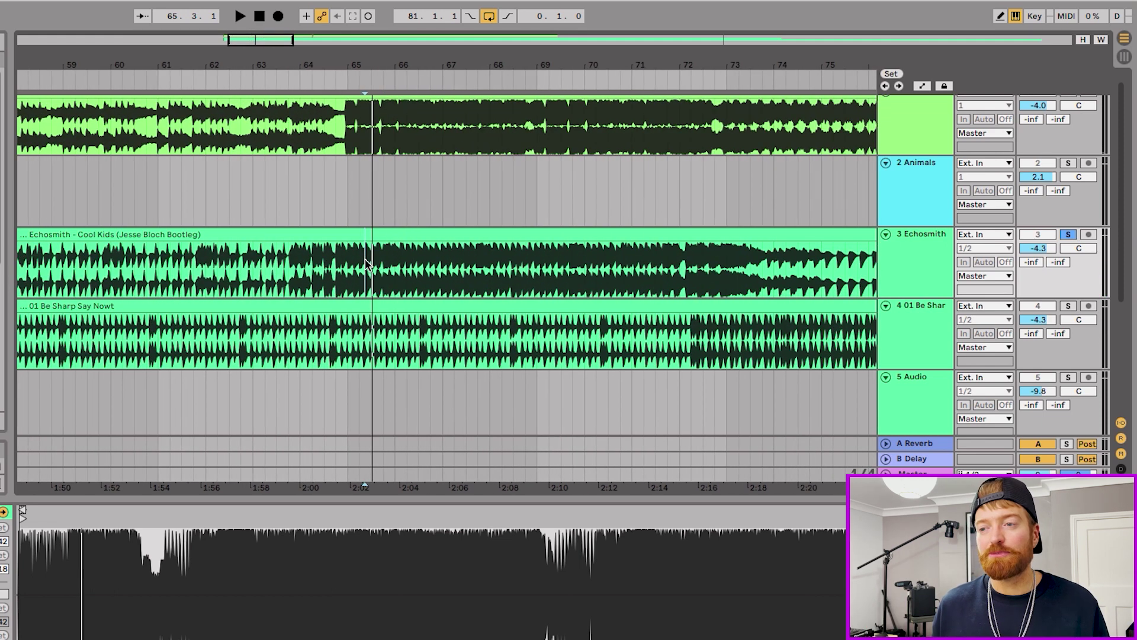
pyautogui.click(230, 235)
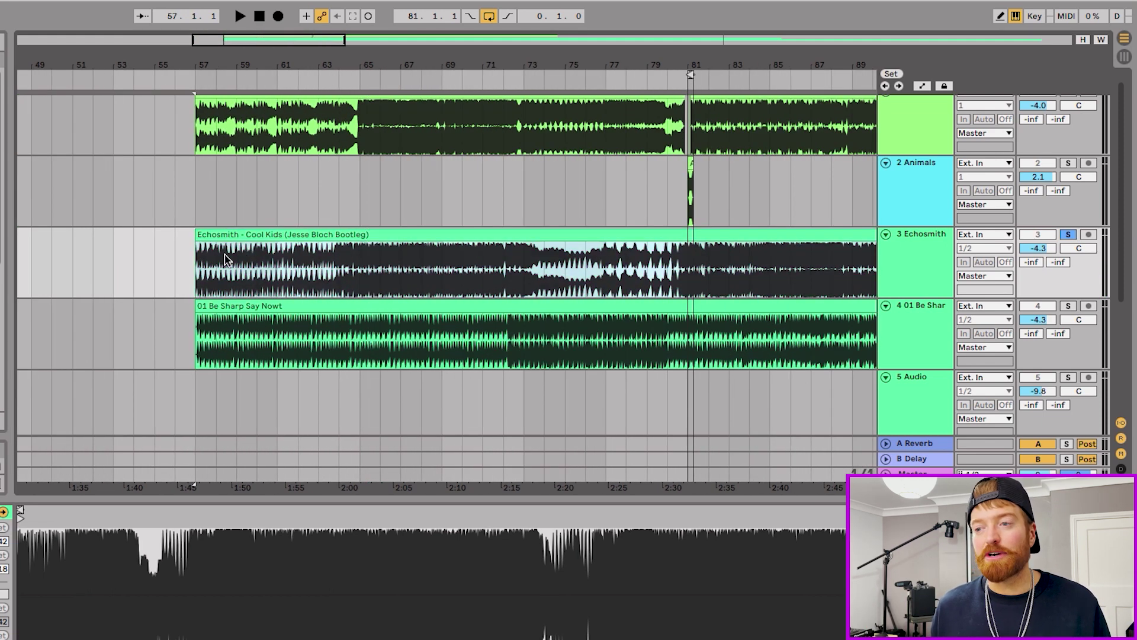
pyautogui.scroll(3, 225, 259)
pyautogui.click(237, 271)
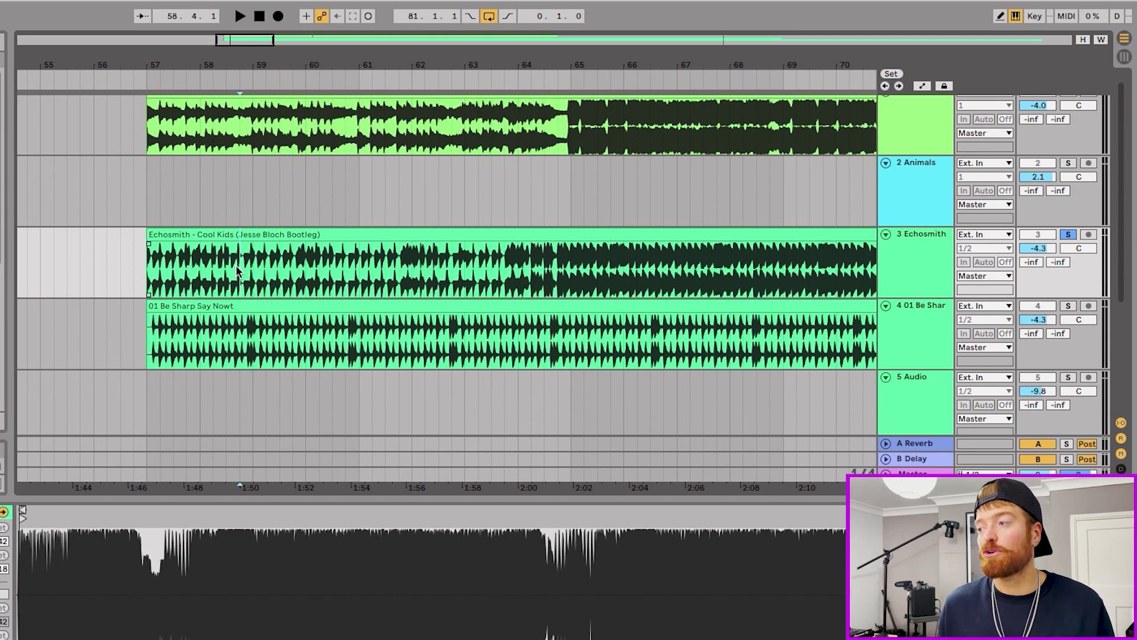
pyautogui.press('space')
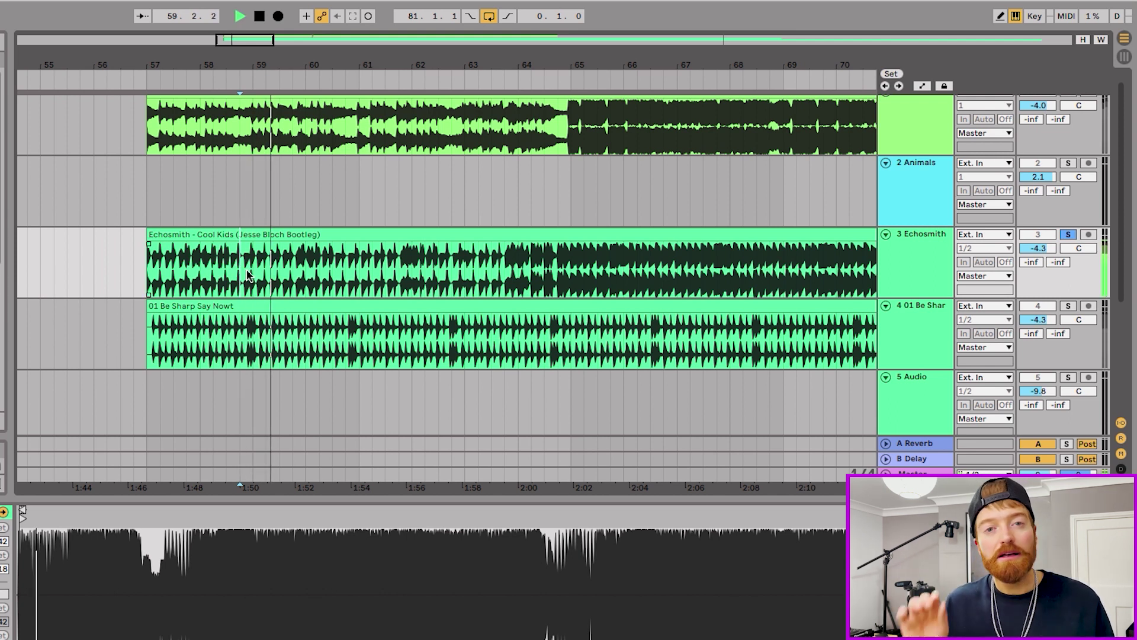
pyautogui.press('space')
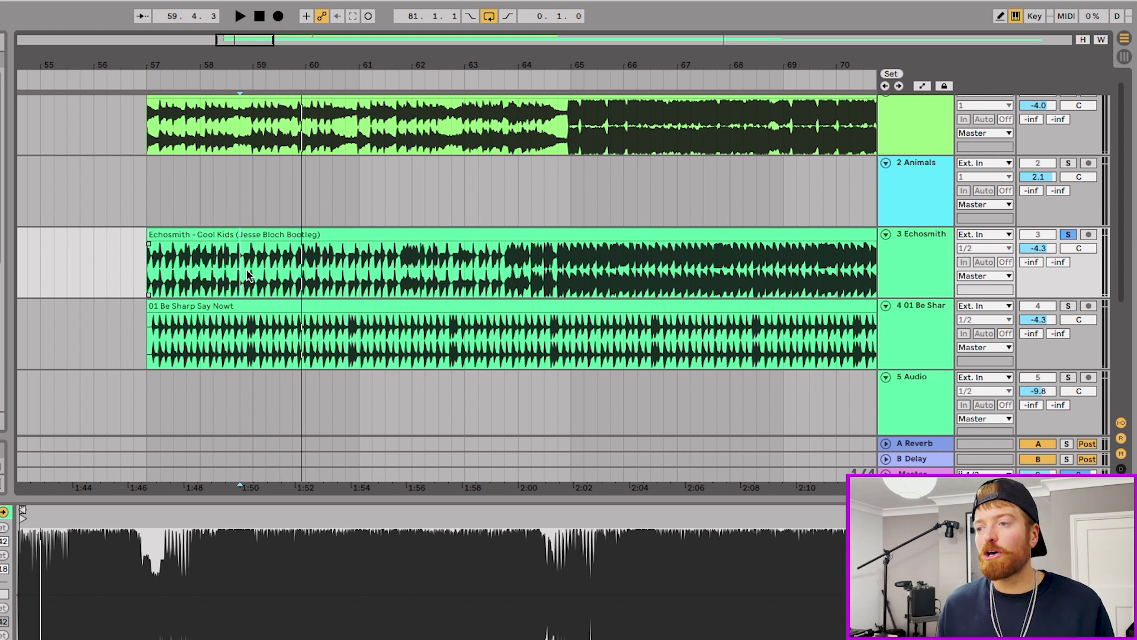
# - Search the closing section of the Echosmith track for a clean kick and audition it from about bar 191
pyautogui.scroll(-3, 314, 276)
pyautogui.scroll(-6, 554, 267)
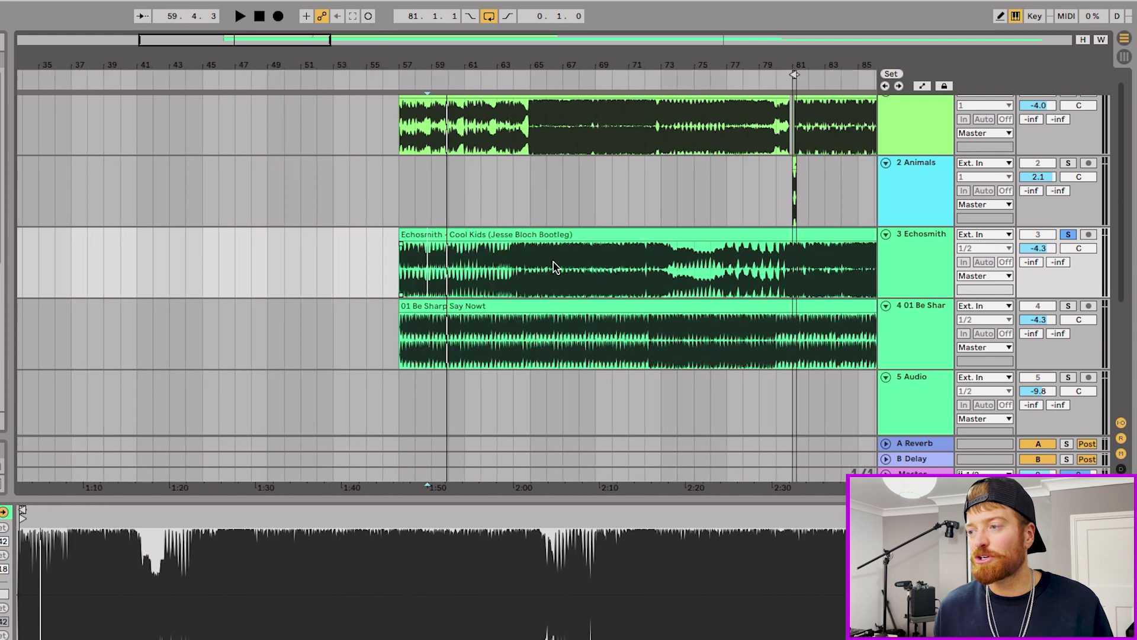
pyautogui.scroll(6, 554, 268)
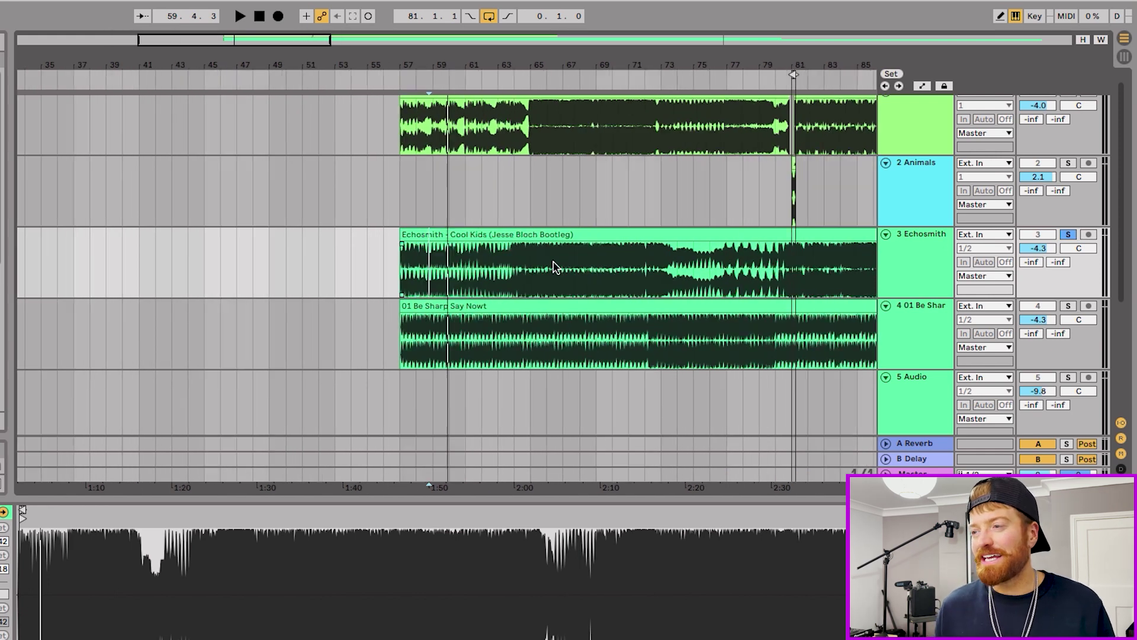
pyautogui.scroll(-1, 489, 265)
pyautogui.scroll(-4, 489, 264)
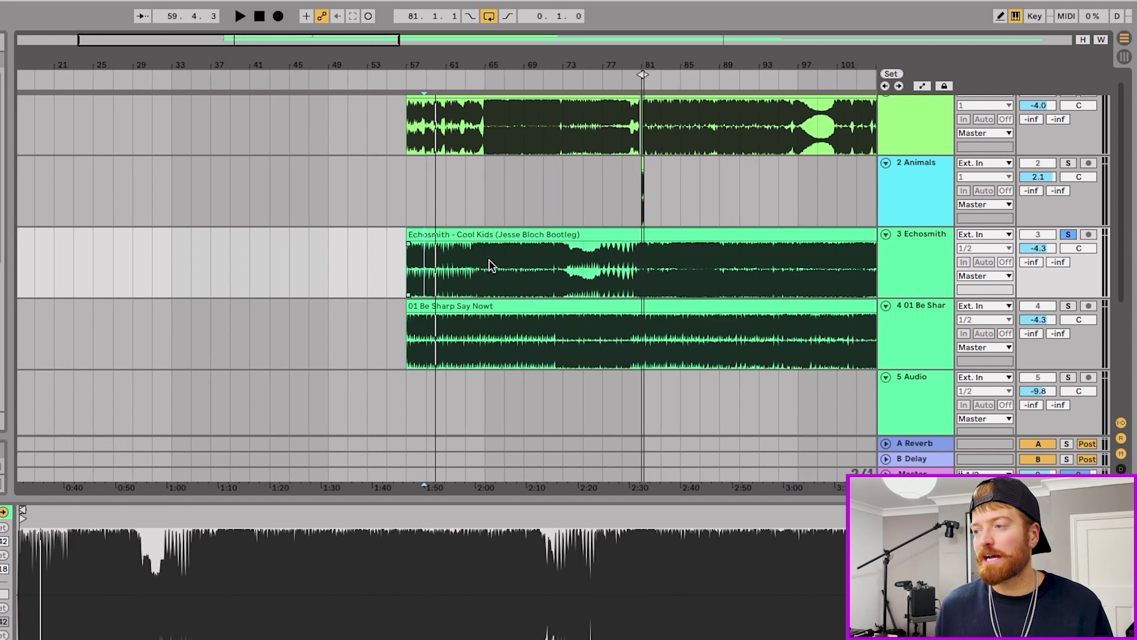
pyautogui.hscroll(15, 489, 265)
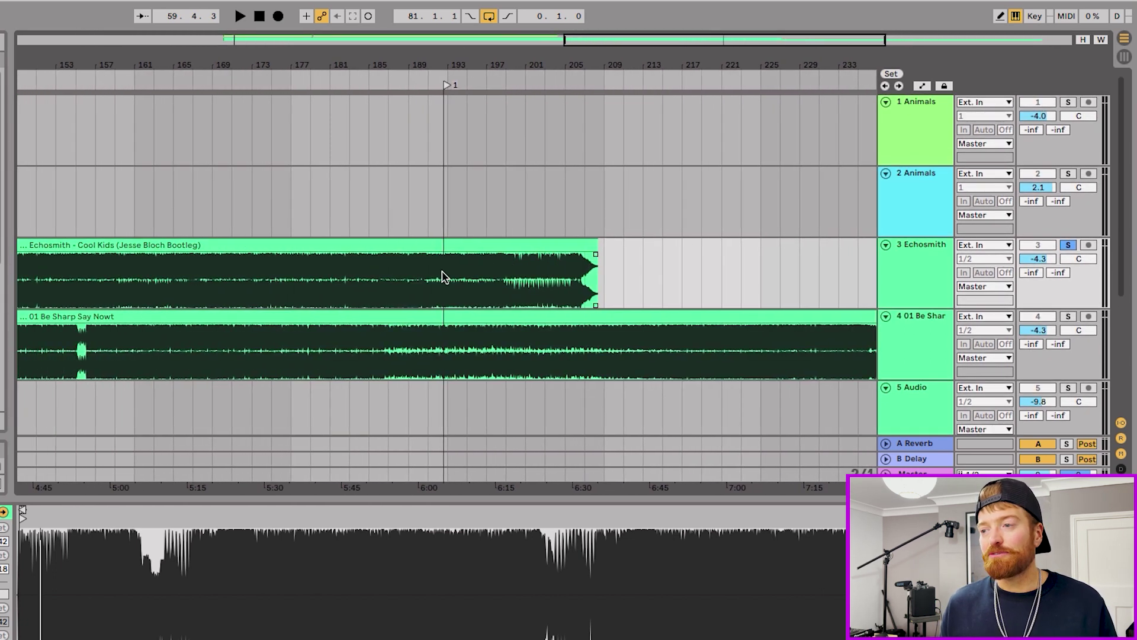
pyautogui.scroll(6, 450, 278)
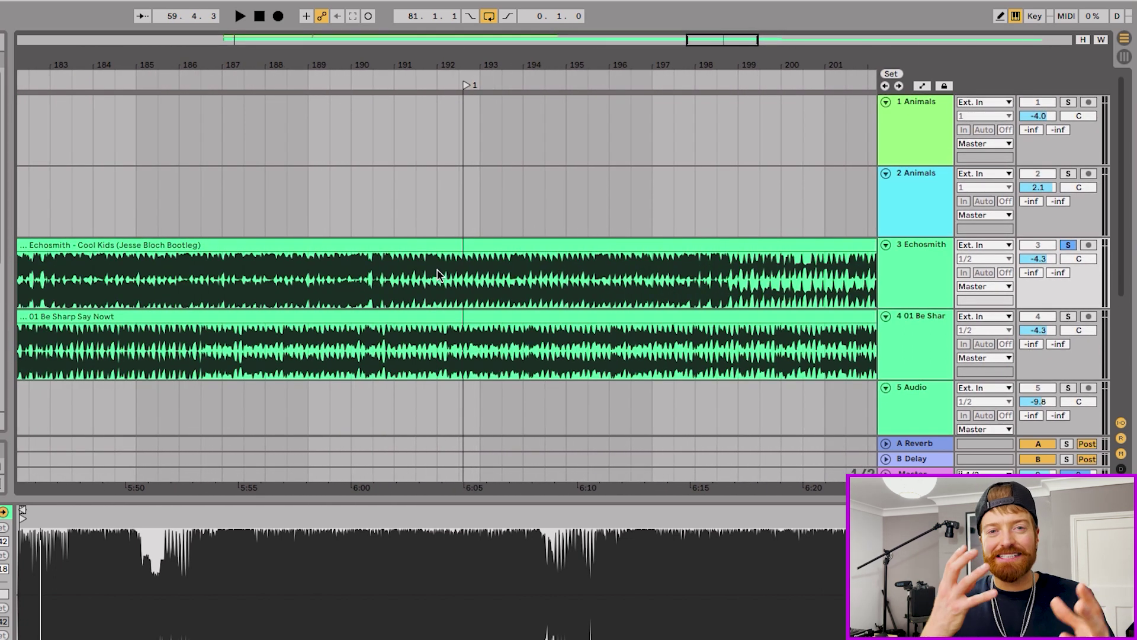
pyautogui.click(413, 271)
pyautogui.press('space')
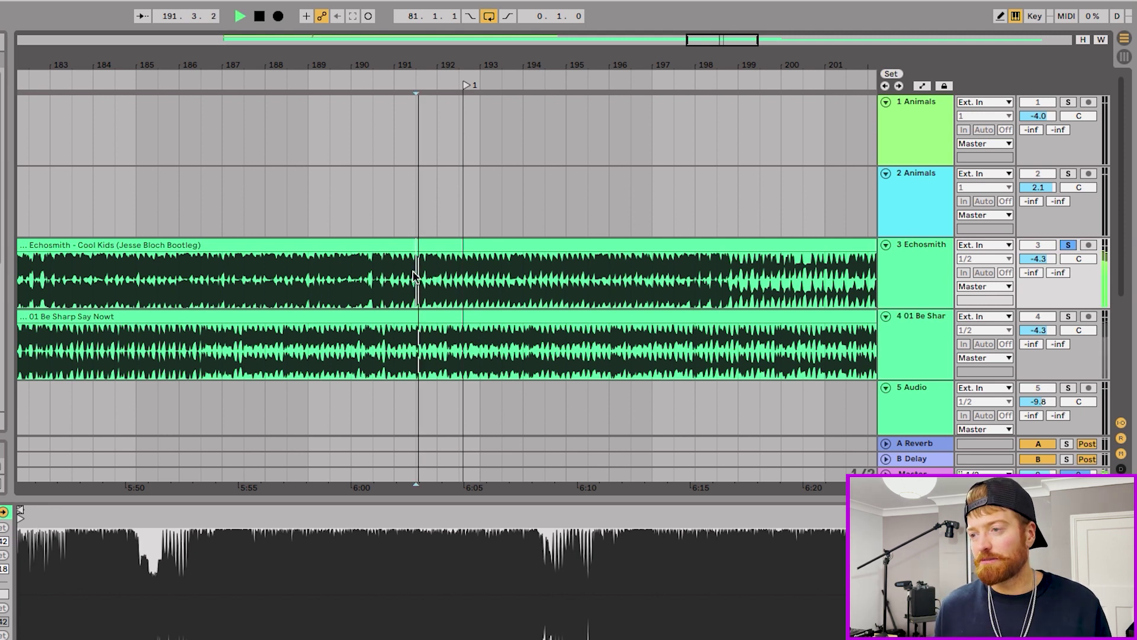
pyautogui.scroll(3, 447, 278)
pyautogui.scroll(2, 447, 278)
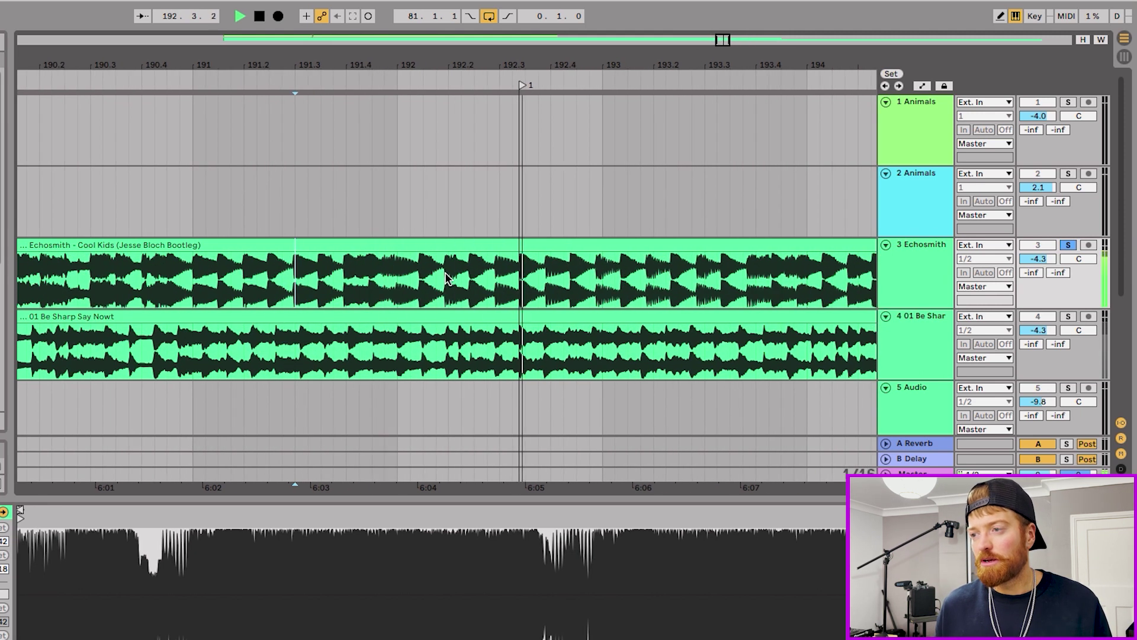
pyautogui.press('space')
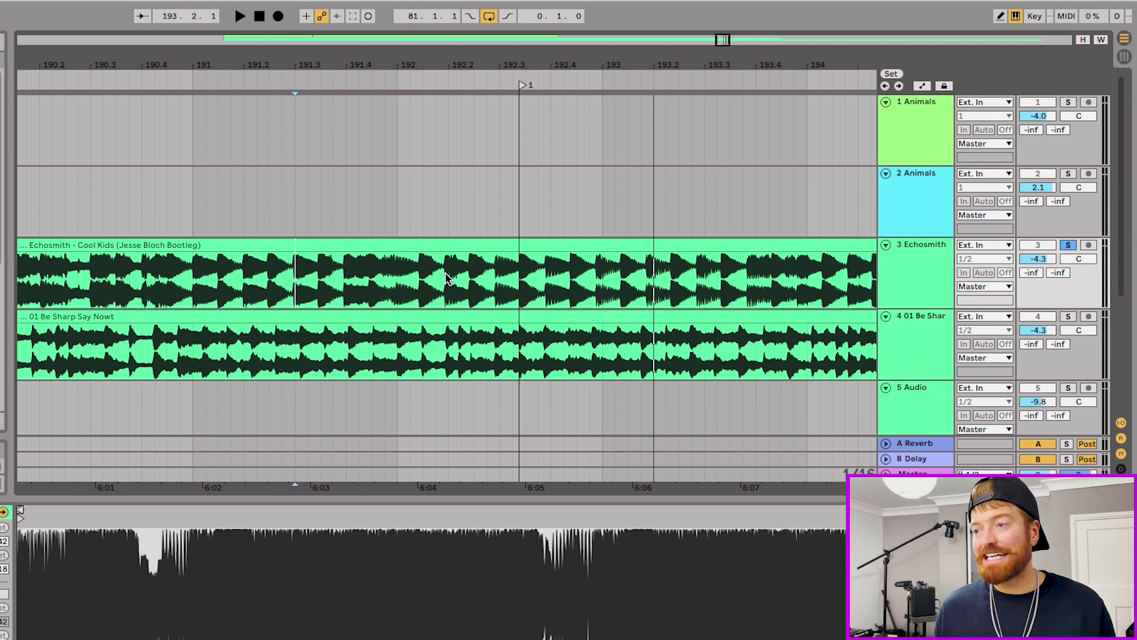
pyautogui.click(330, 266)
pyautogui.press('space')
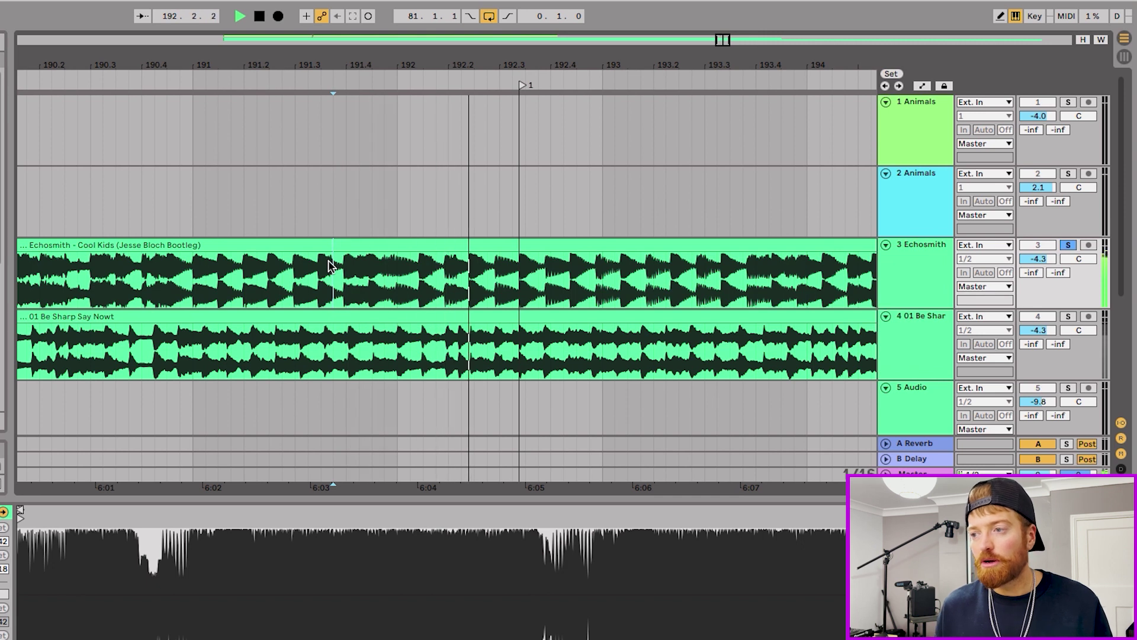
# - Play the Echosmith kick at the locator near 192.3.2 repeatedly to judge how clean it is
pyautogui.scroll(5, 557, 275)
pyautogui.click(389, 275)
pyautogui.press('space')
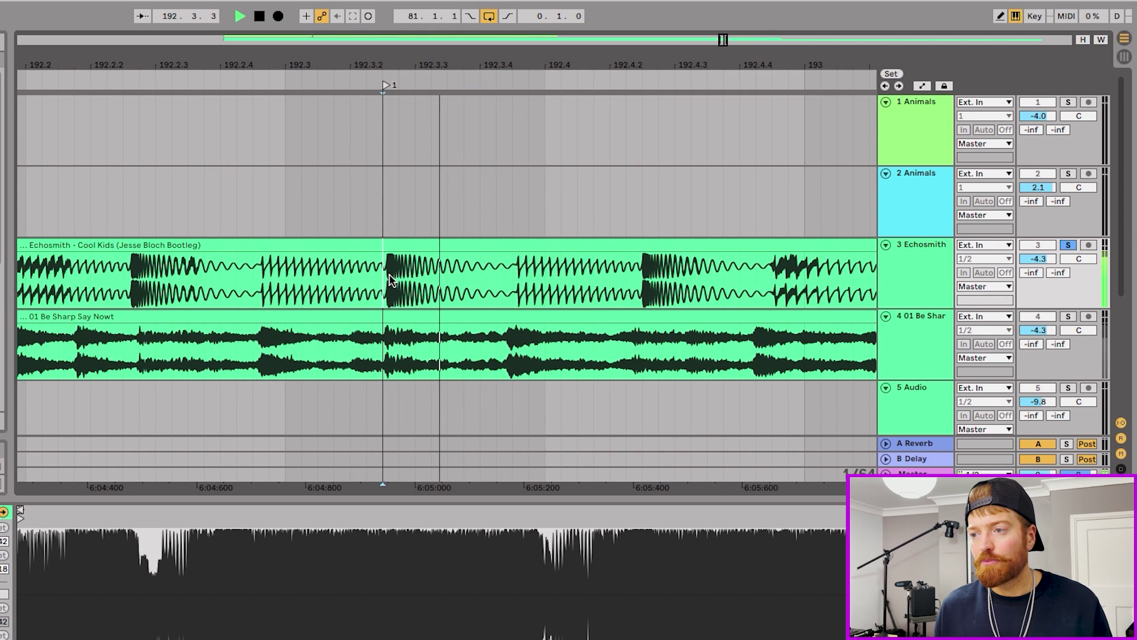
pyautogui.press('space')
pyautogui.press('space')
pyautogui.press('space')
pyautogui.press('space')
pyautogui.press('space')
pyautogui.press('space')
pyautogui.press('space')
pyautogui.press('space')
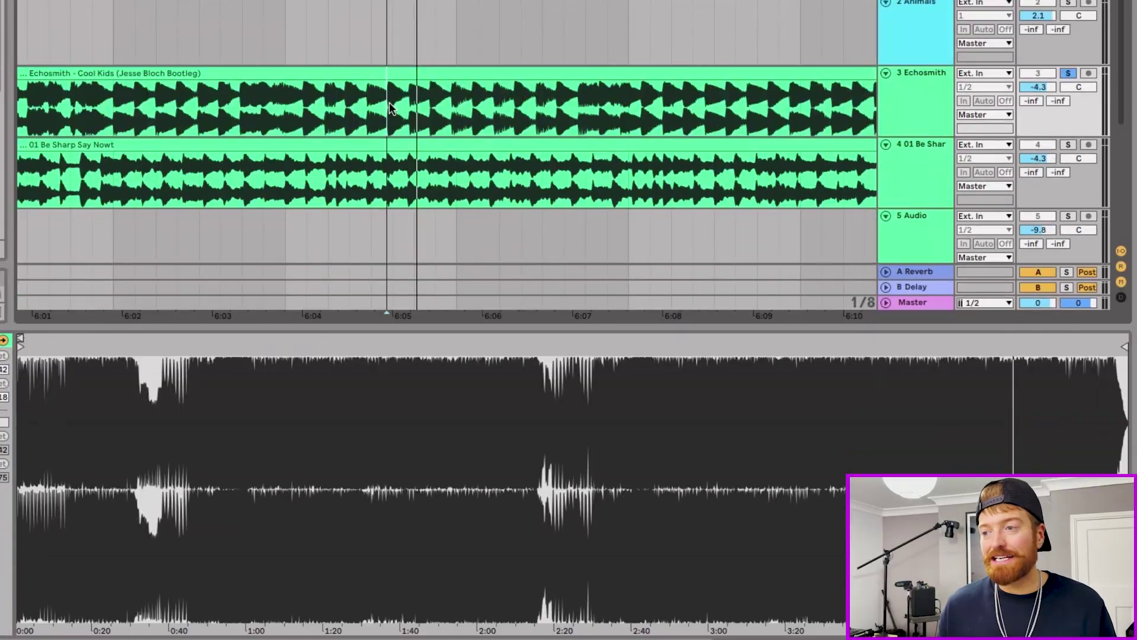
# - Audition the neighbouring Echosmith kicks and play from just before the one at about 6:04.9
pyautogui.scroll(5, 389, 102)
pyautogui.click(216, 112)
pyautogui.scroll(-3, 216, 112)
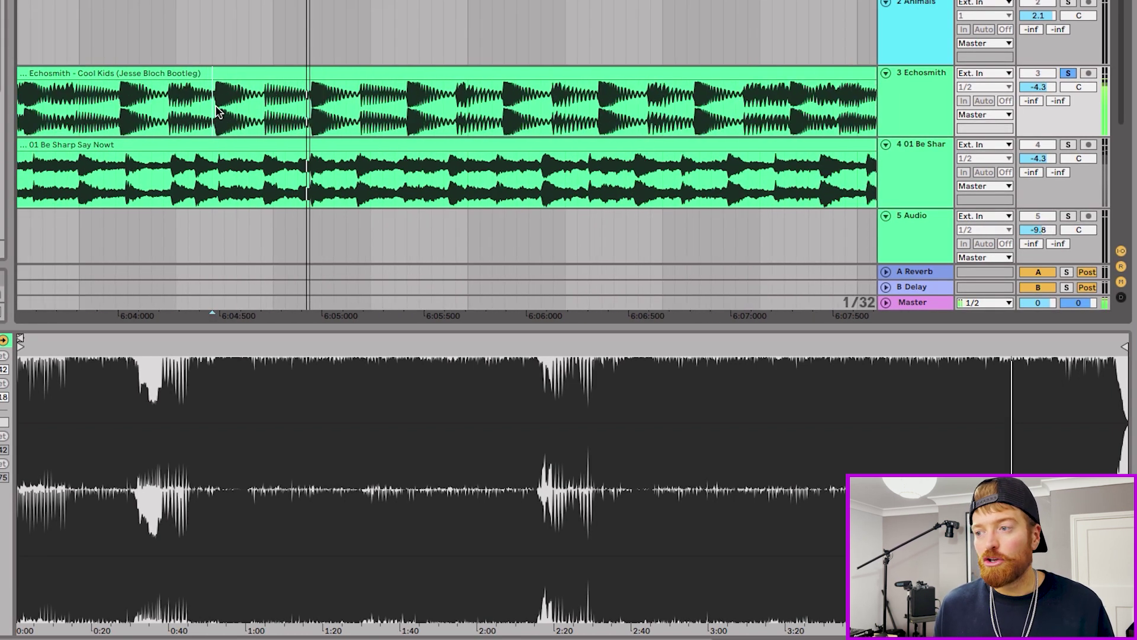
pyautogui.click(408, 107)
pyautogui.scroll(5, 314, 98)
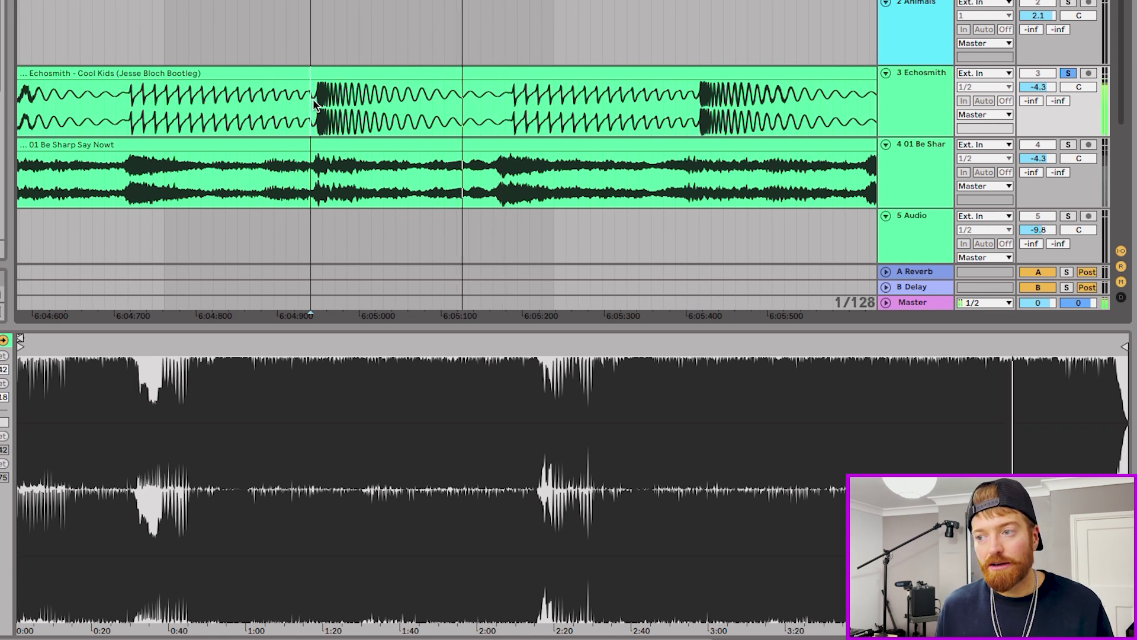
# - Insert an audio track below Echosmith and move the single kick at about 6:04.9 onto it
pyautogui.click(908, 104)
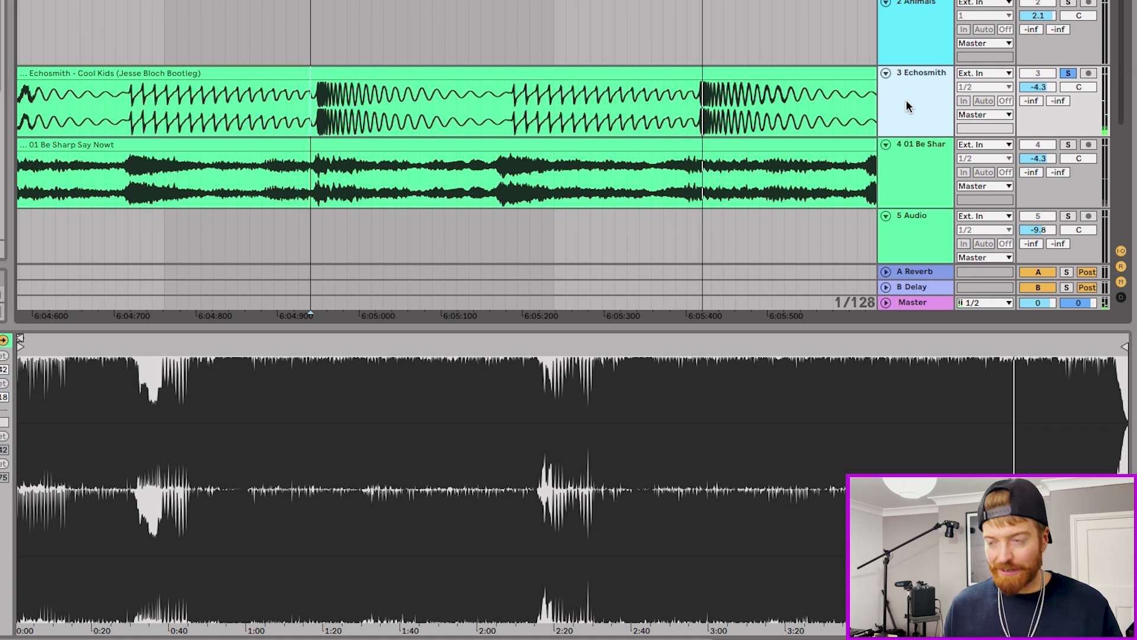
pyautogui.hotkey('ctrl', 't')
pyautogui.scroll(5, 351, 129)
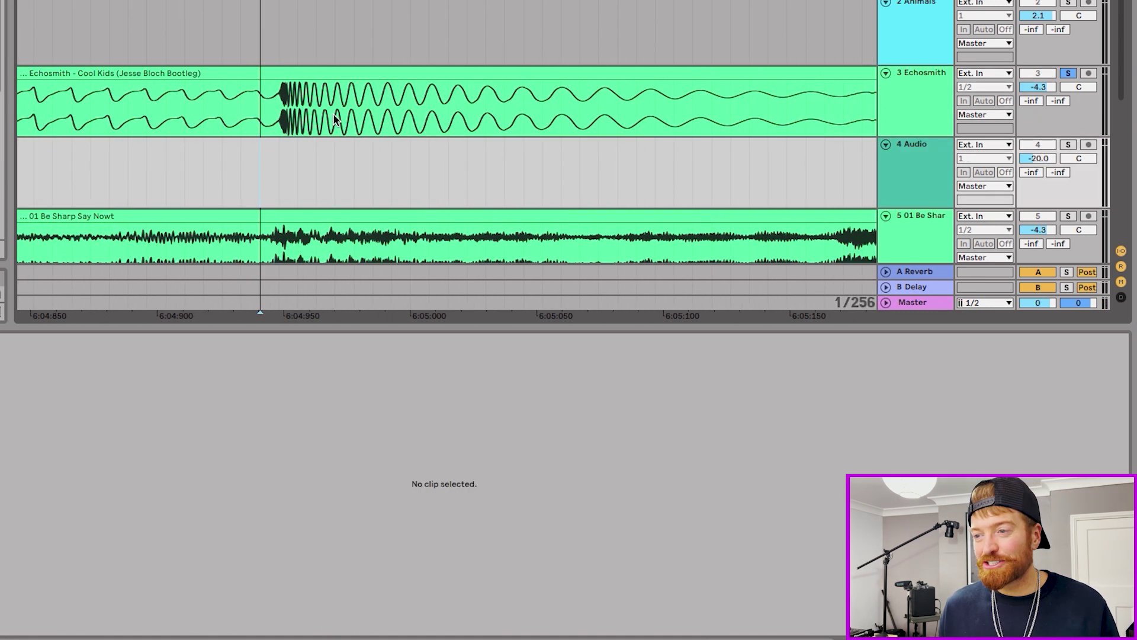
pyautogui.moveTo(259, 117); pyautogui.dragTo(571, 159)
pyautogui.press('-')
pyautogui.hscroll(1, 783, 112)
pyautogui.press('-')
pyautogui.press('-')
pyautogui.press('-')
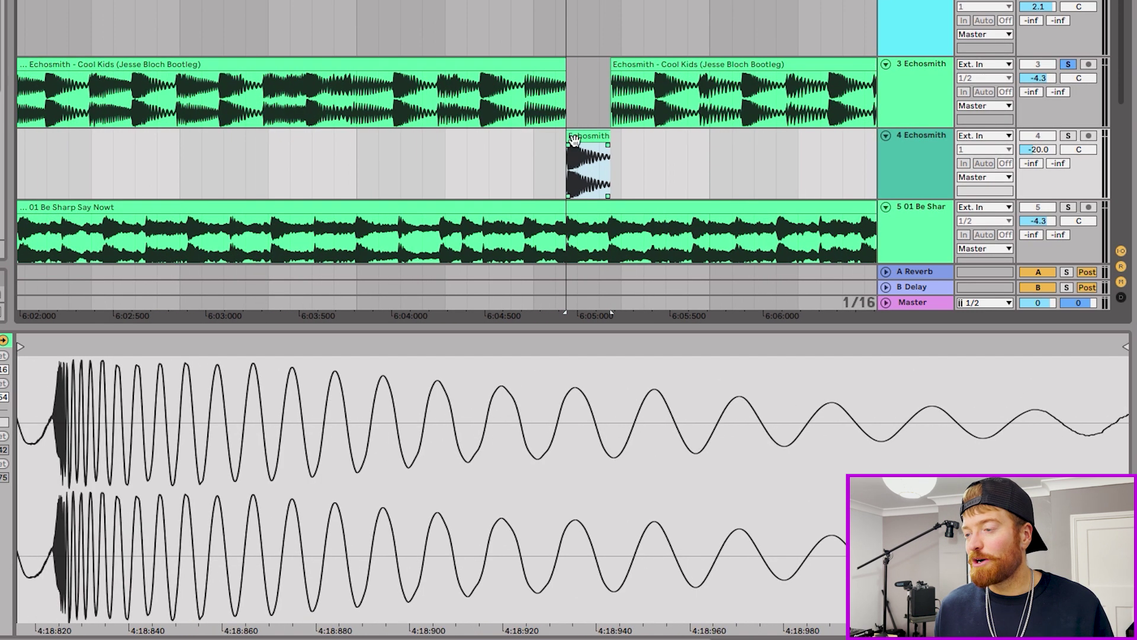
# - Trim the extracted Echosmith kick's start to its transient and align the clip to the grid at beat 192.3
pyautogui.press('+')
pyautogui.press('+')
pyautogui.press('+')
pyautogui.press('+')
pyautogui.press('+')
pyautogui.press('+')
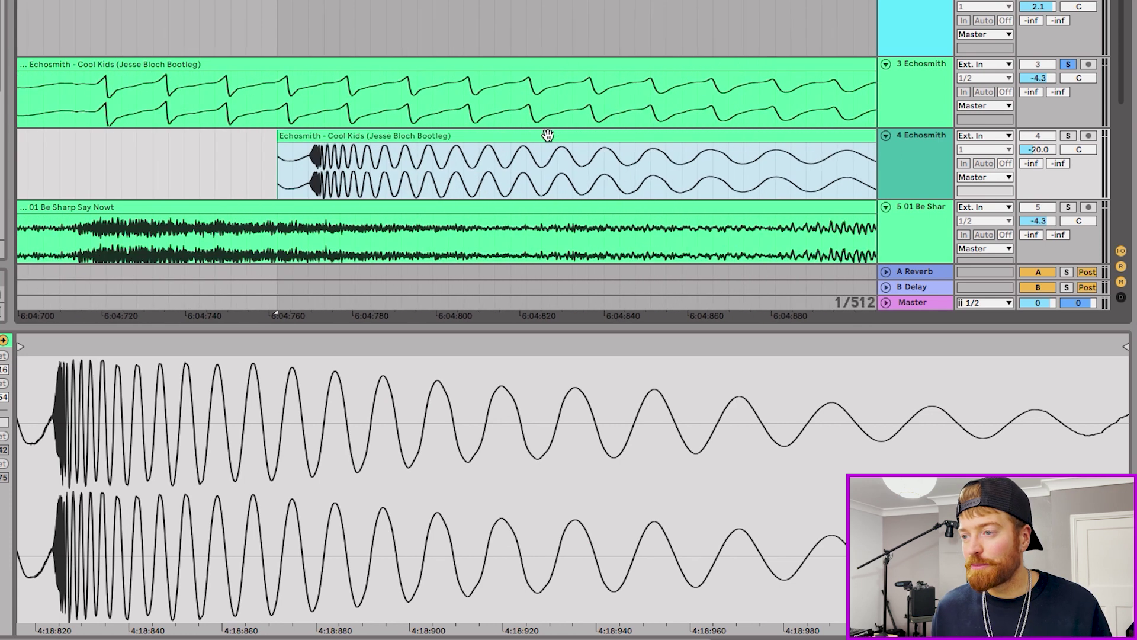
pyautogui.hscroll(-5, 255, 136)
pyautogui.moveTo(332, 145); pyautogui.dragTo(276, 150)
pyautogui.moveTo(172, 146); pyautogui.dragTo(228, 145)
# - Consolidate the extracted Echosmith kick and the empty space after it into a one-beat clip
pyautogui.press('-')
pyautogui.press('-')
pyautogui.press('-')
pyautogui.press('-')
pyautogui.moveTo(556, 185); pyautogui.dragTo(225, 151)
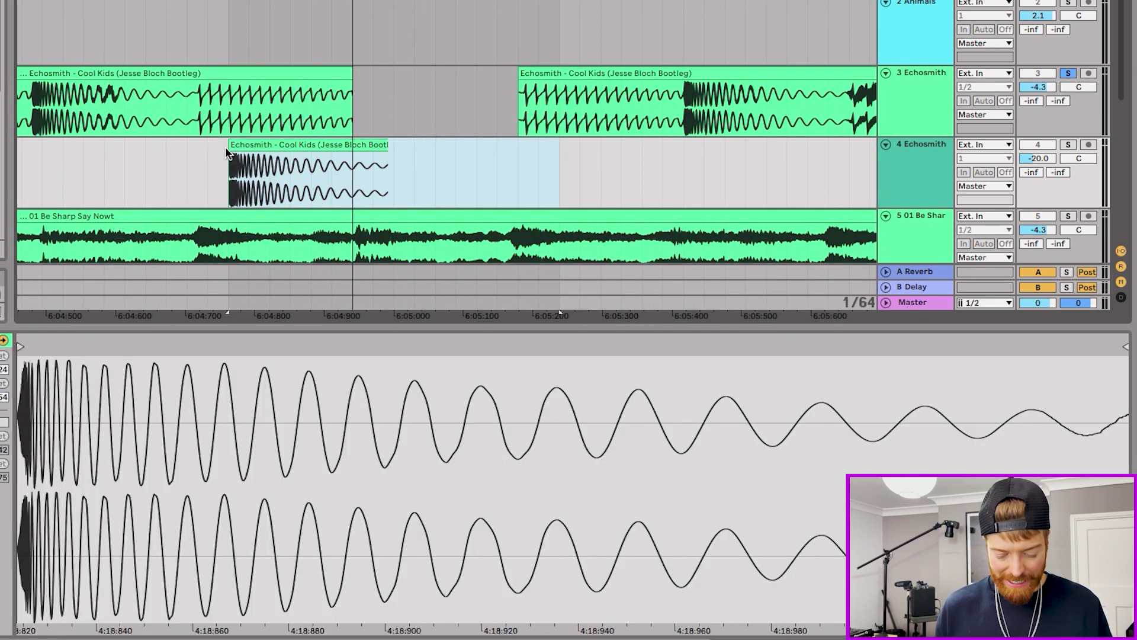
pyautogui.hotkey('ctrl', 'j')
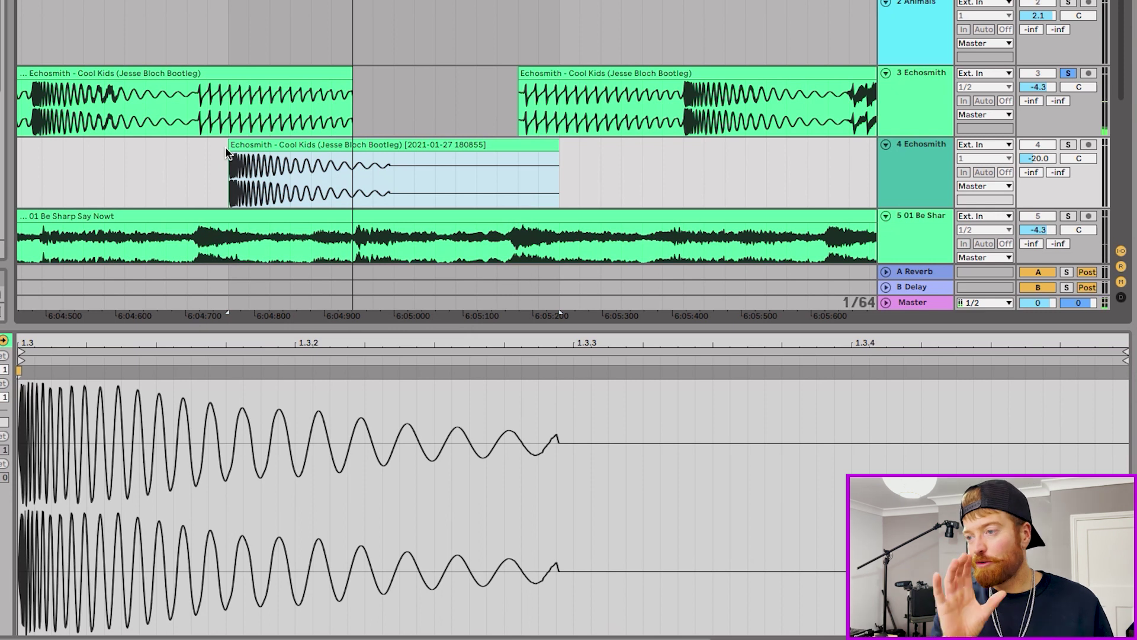
# - Solo the extracted Echosmith kick's track, set its volume to -1.0 dB and play the clip
pyautogui.click(1072, 144)
pyautogui.moveTo(1038, 157); pyautogui.dragTo(1039, 135)
pyautogui.press('space')
pyautogui.press('space')
pyautogui.press('space')
pyautogui.press('space')
pyautogui.click(533, 141)
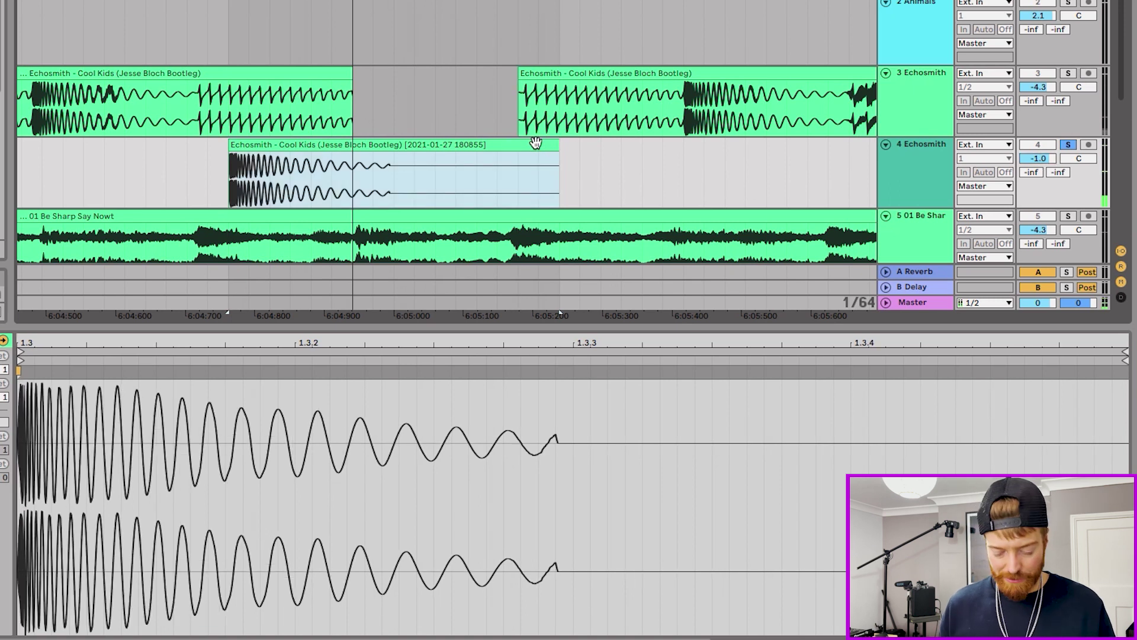
# - Audition the consolidated Echosmith kick by starting and stopping playback of the soloed one-beat loop several times
pyautogui.press('space')
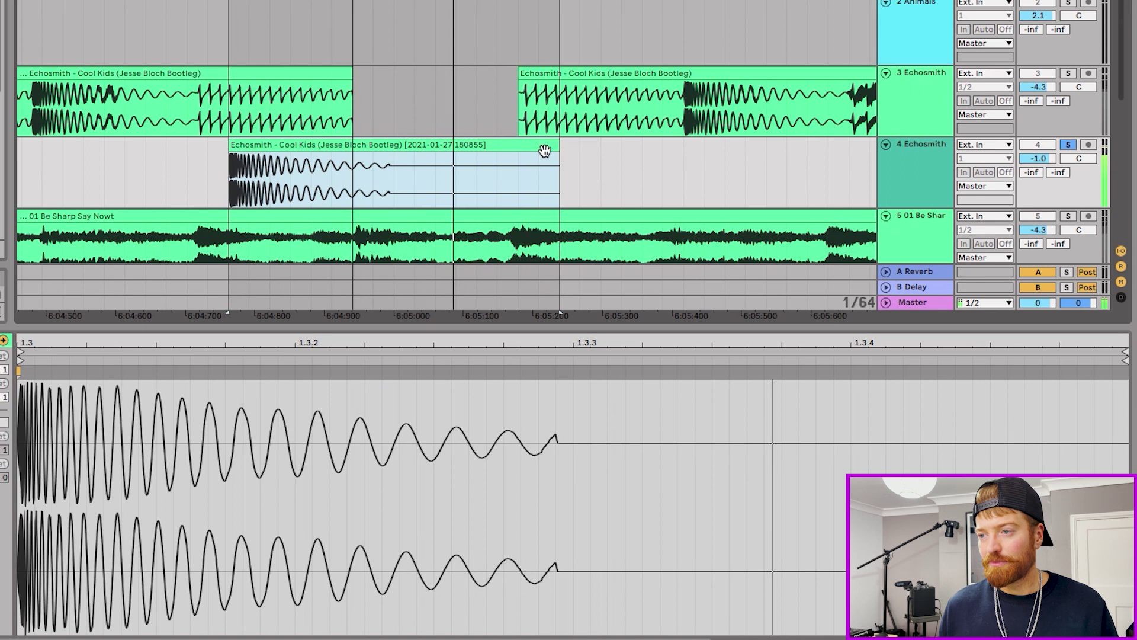
pyautogui.press('space')
pyautogui.press('space')
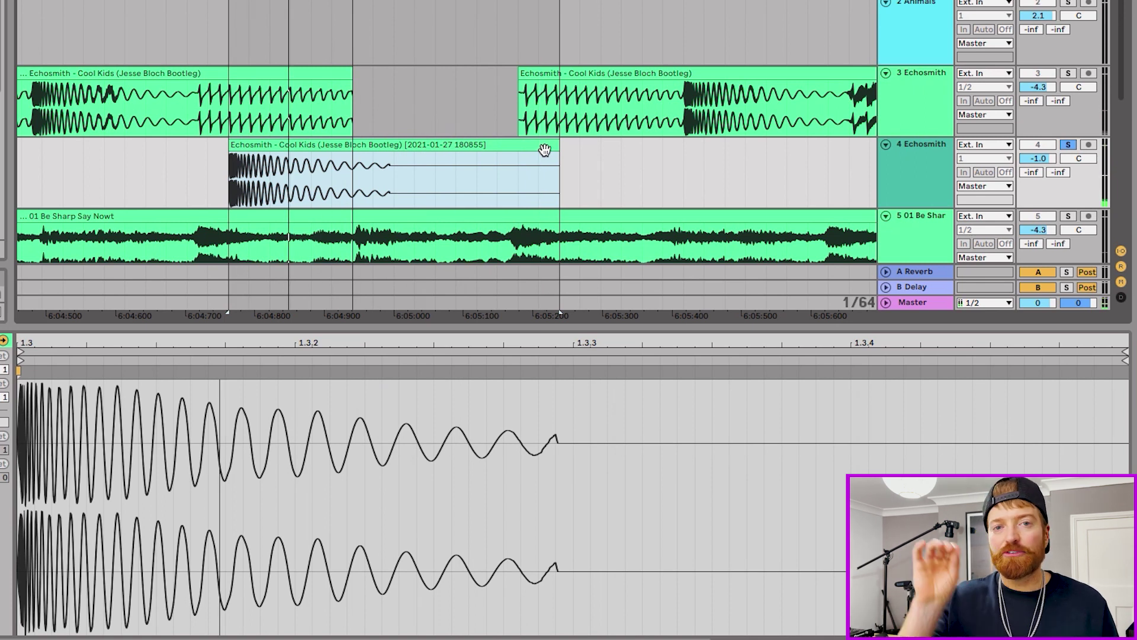
pyautogui.press('space')
pyautogui.press('space')
pyautogui.press('space')
pyautogui.press('space')
pyautogui.press('space')
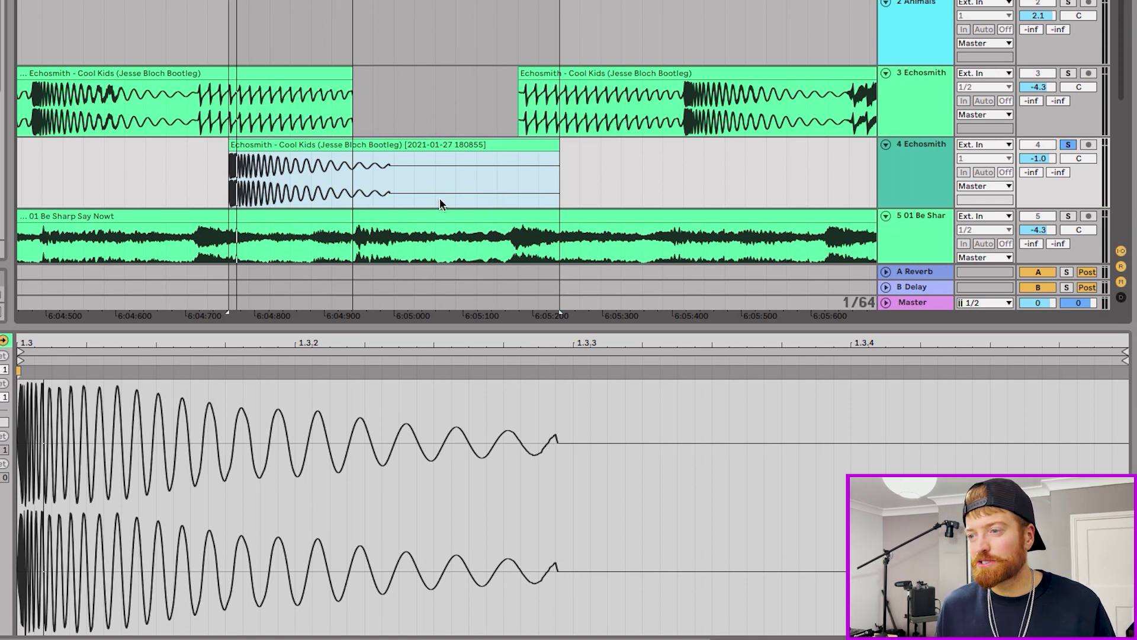
# - Trim the Echosmith kick clip's end to about 6:05.0, add a fade-out of about 40 ms and play it
pyautogui.moveTo(557, 144); pyautogui.dragTo(396, 147)
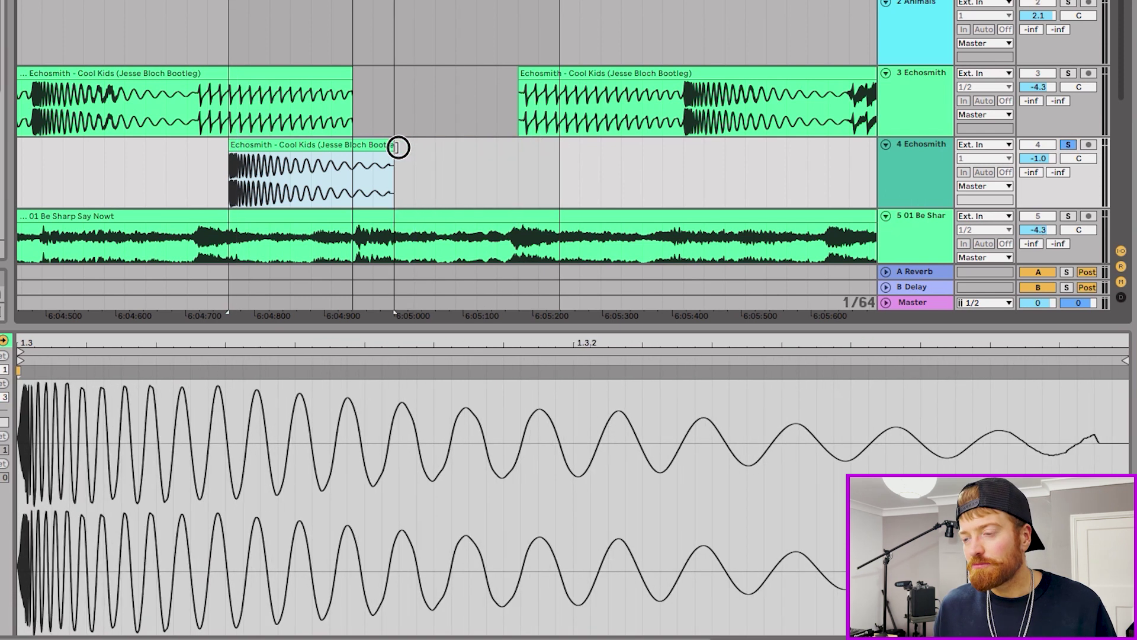
pyautogui.scroll(5, 375, 150)
pyautogui.scroll(-3, 376, 150)
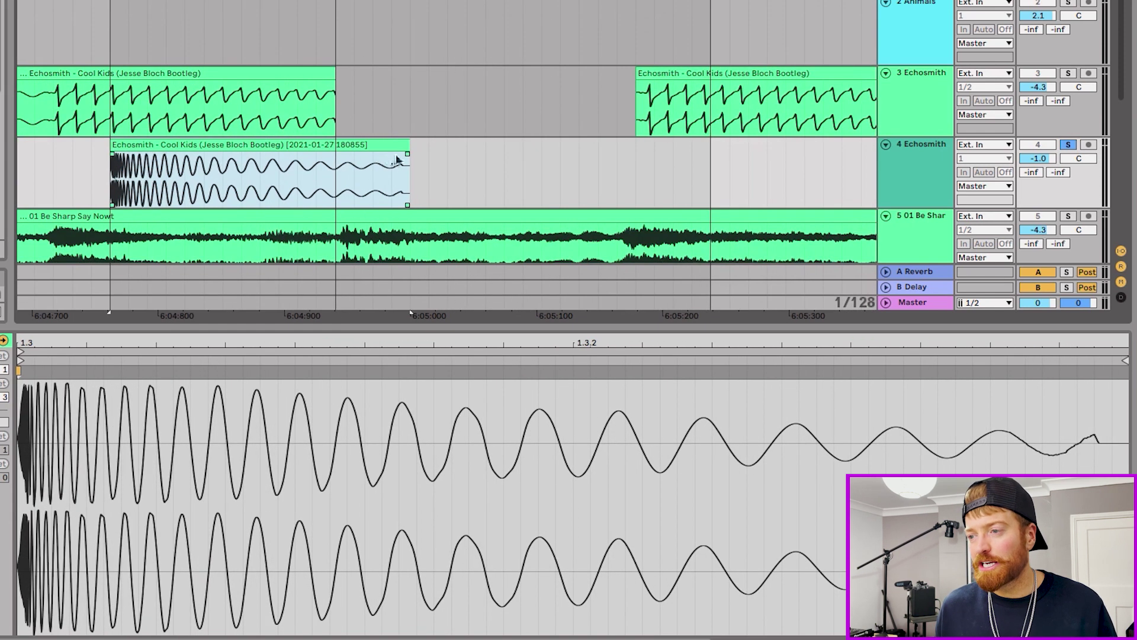
pyautogui.moveTo(408, 155); pyautogui.dragTo(404, 157)
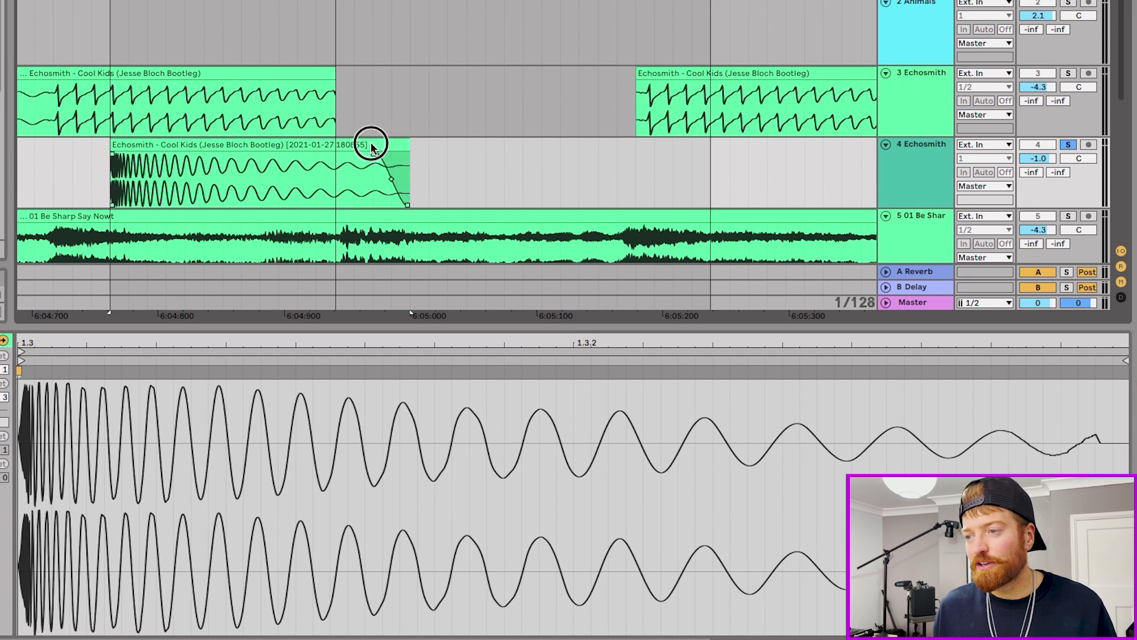
pyautogui.press('space')
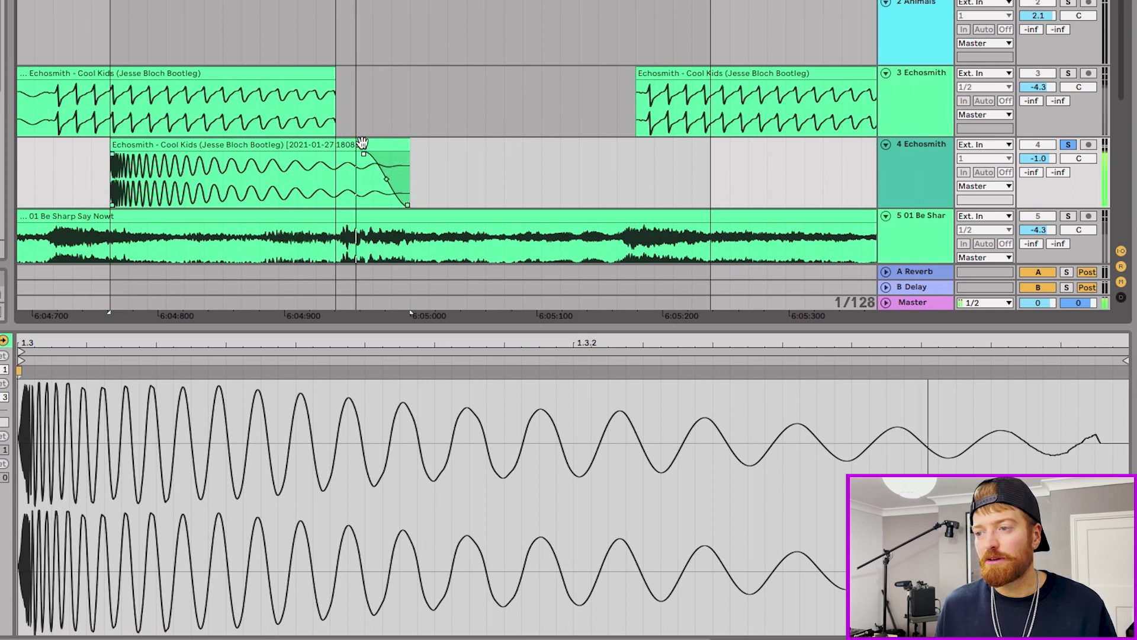
# - Consolidate the faded Echosmith kick together with its trailing silence into one clip spanning the beat from 192.3
pyautogui.scroll(-2, 362, 143)
pyautogui.click(500, 177)
pyautogui.moveTo(500, 178); pyautogui.dragTo(264, 160)
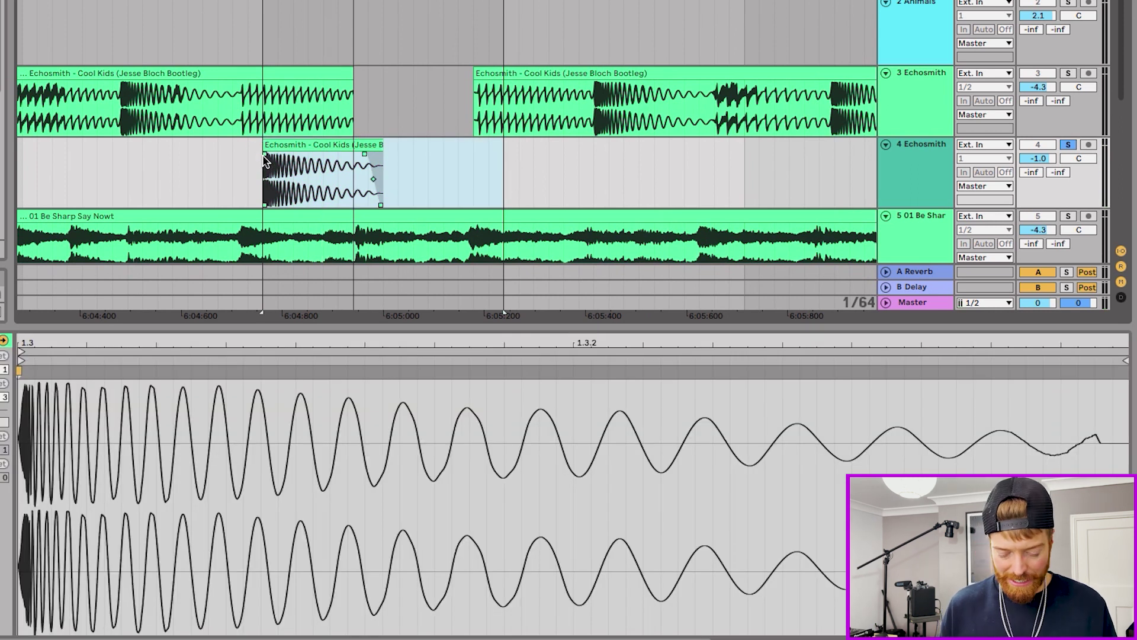
pyautogui.hotkey('ctrl', 'j')
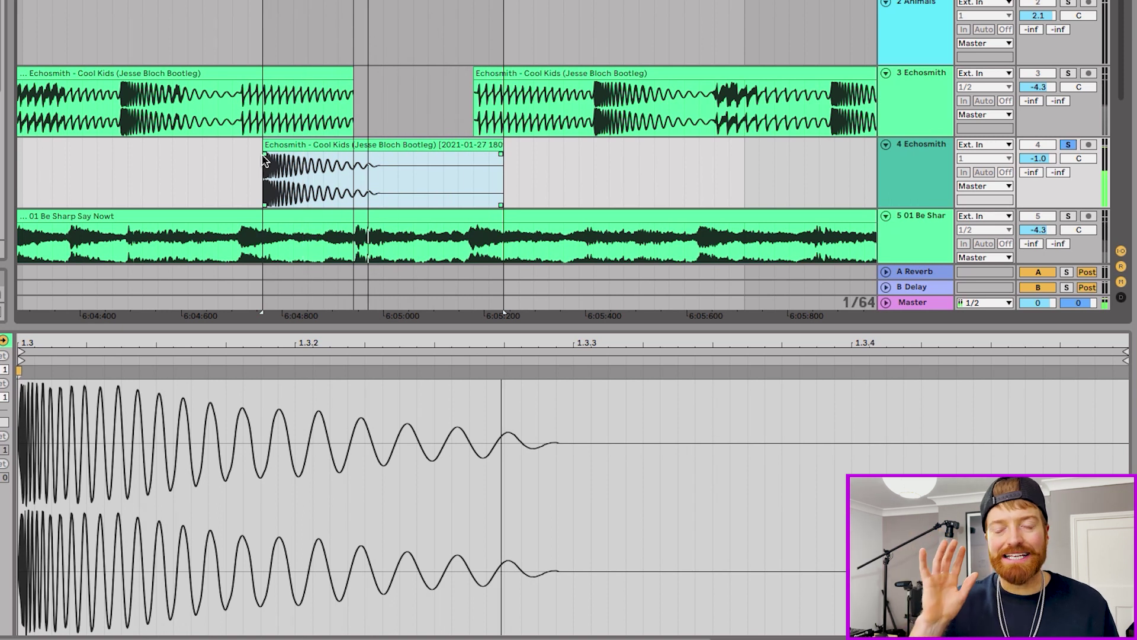
# - Play the 01 Be Sharp Say Nowt track around bar 63 to look for a clean, isolated kick
pyautogui.press('-')
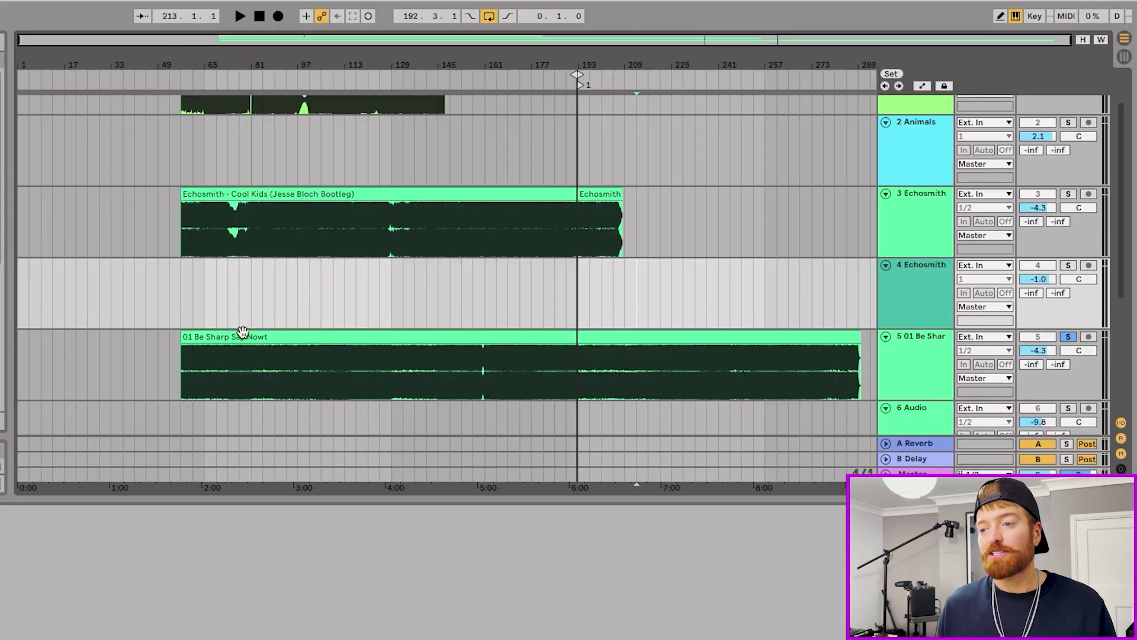
pyautogui.click(233, 336)
pyautogui.scroll(15, 190, 362)
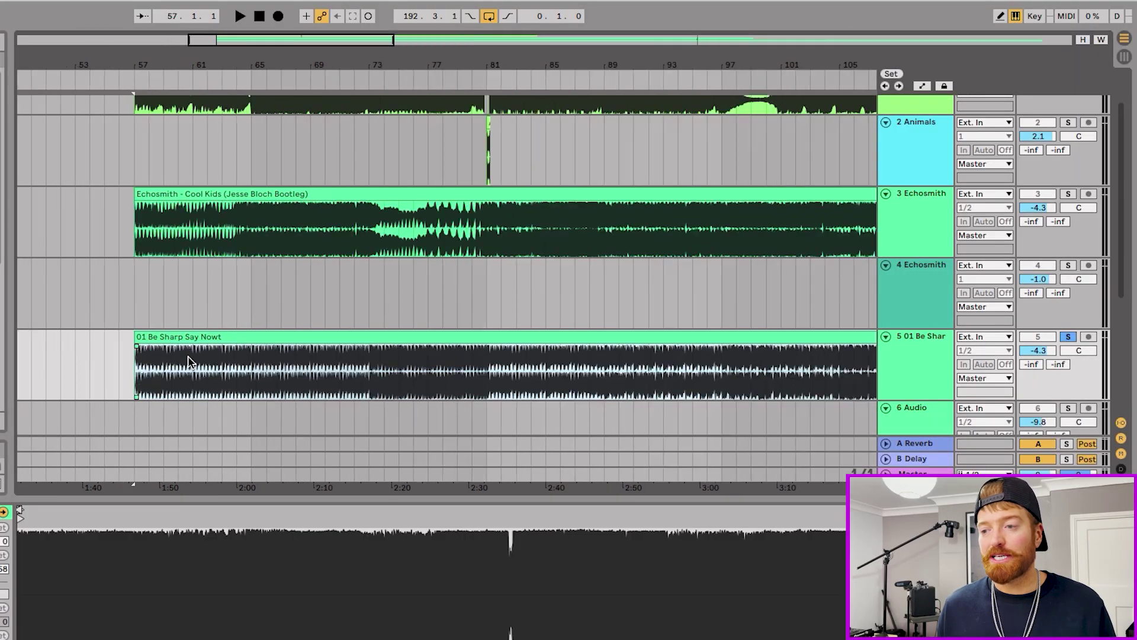
pyautogui.scroll(-3, 190, 361)
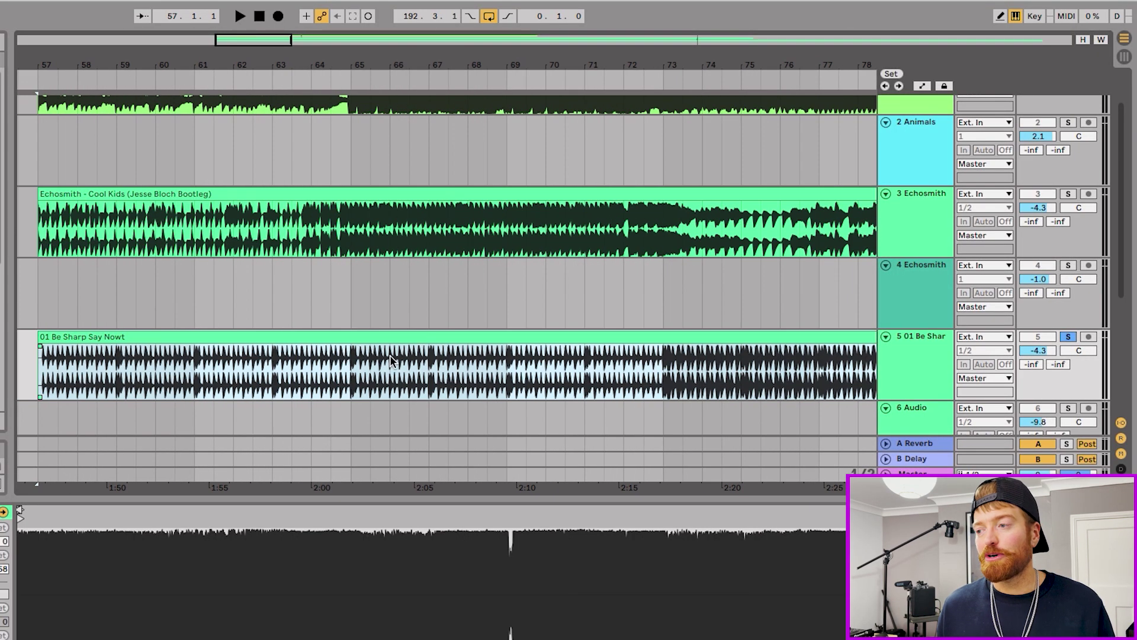
pyautogui.scroll(-5, 391, 359)
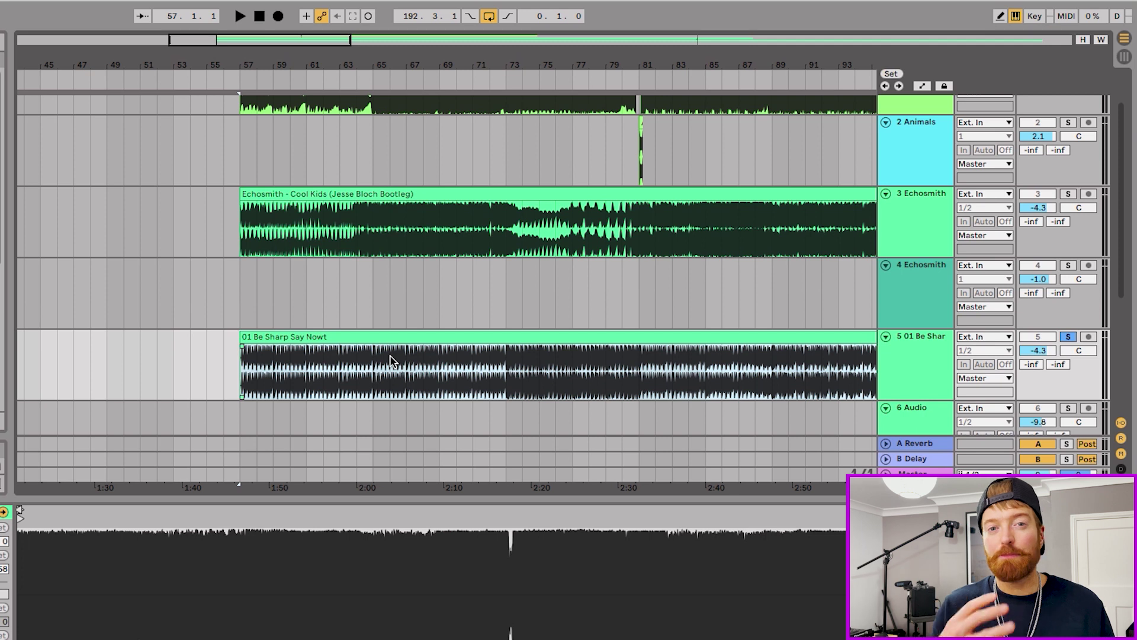
pyautogui.click(339, 363)
pyautogui.scroll(6, 336, 363)
pyautogui.press('space')
pyautogui.press('space')
pyautogui.scroll(5, 343, 364)
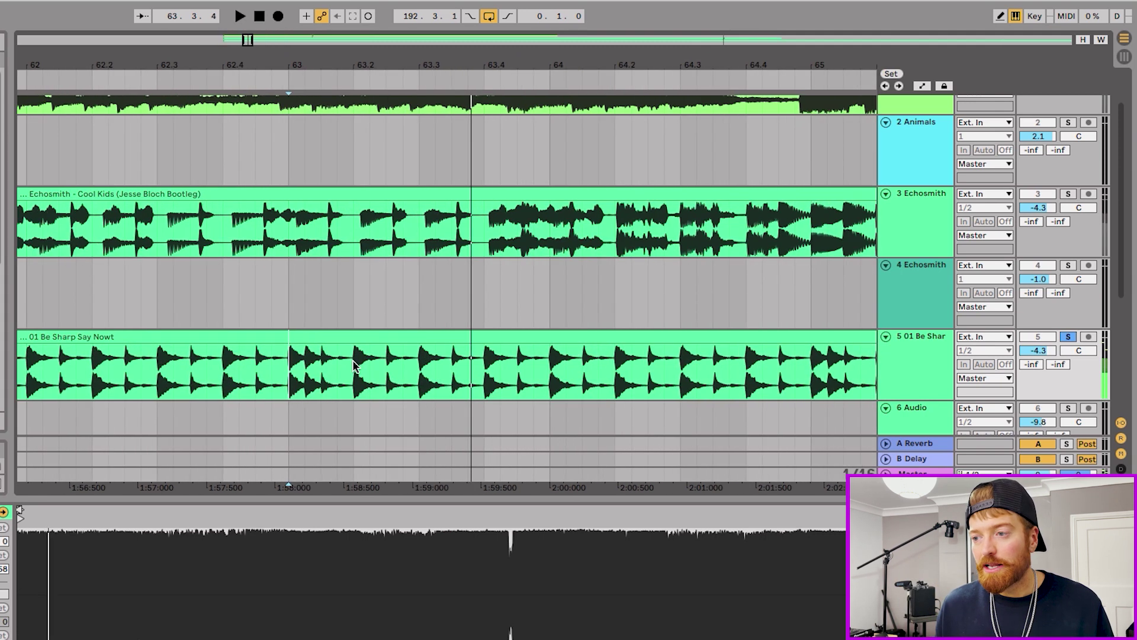
pyautogui.click(401, 366)
pyautogui.press('space')
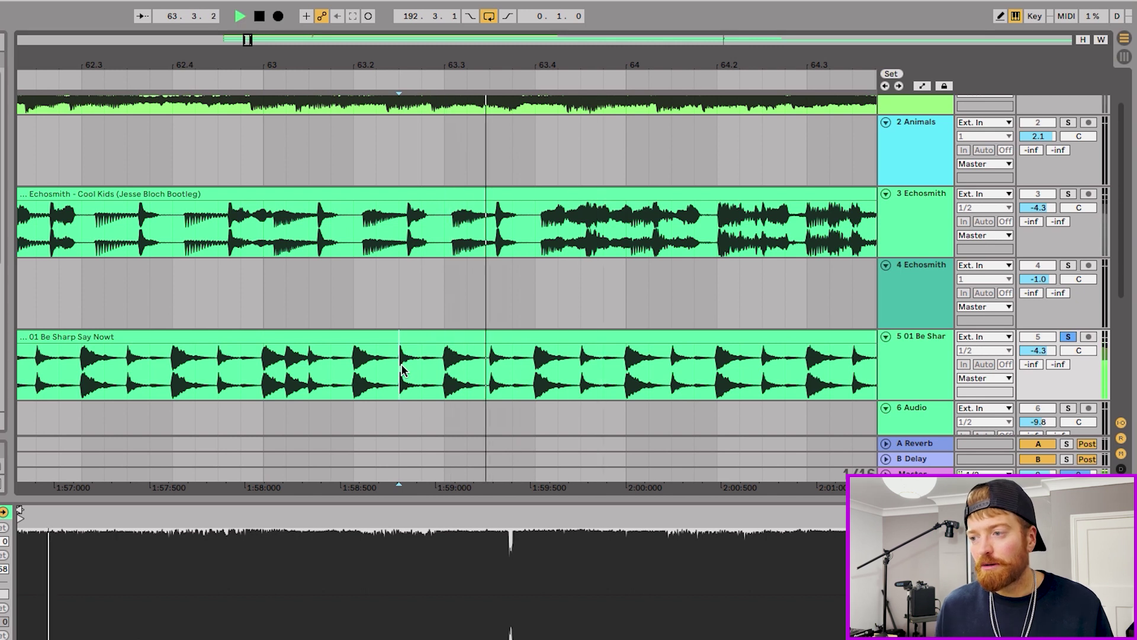
# - Cut the single drum hit at 63.3.3 out of 01 Be Sharp Say Nowt and move it onto the audio track below
pyautogui.scroll(5, 503, 371)
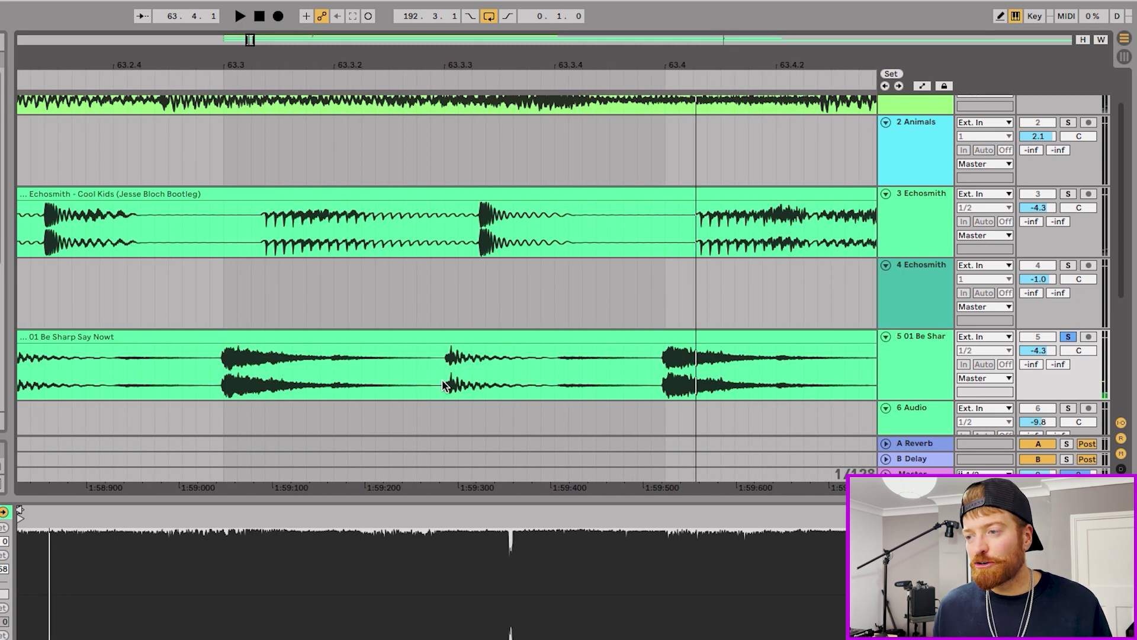
pyautogui.scroll(3, 445, 385)
pyautogui.moveTo(448, 363); pyautogui.dragTo(638, 410)
pyautogui.scroll(-5, 659, 336)
pyautogui.scroll(-2, 659, 336)
pyautogui.scroll(-3, 637, 409)
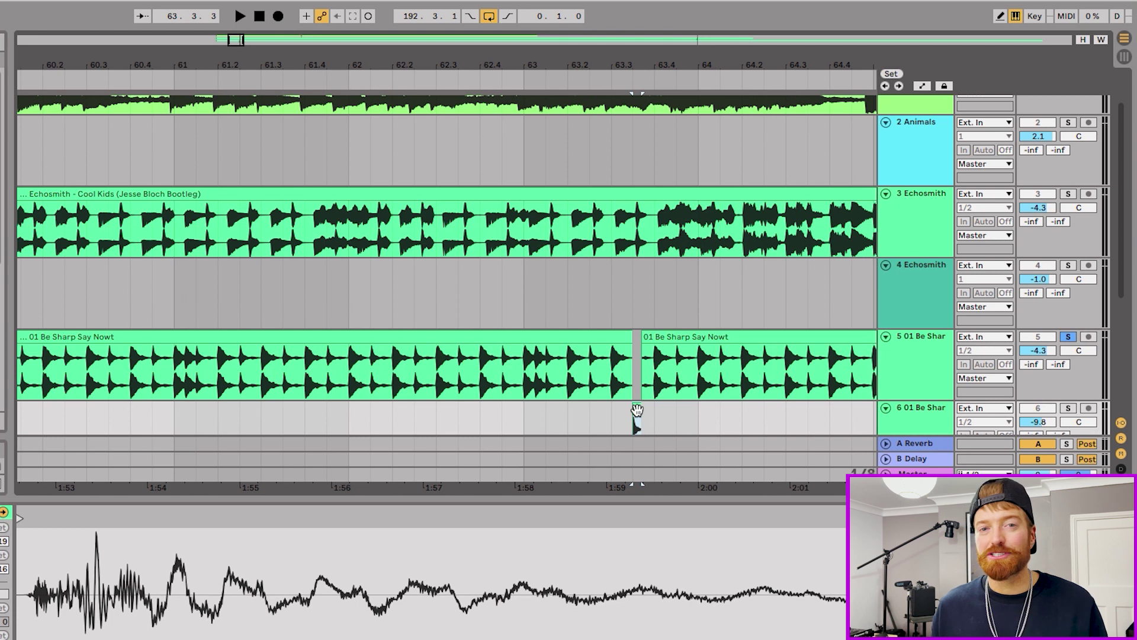
# - Play the 01 Be Sharp Say Nowt track from just after bar 73 to look for another kick
pyautogui.scroll(-4, 637, 410)
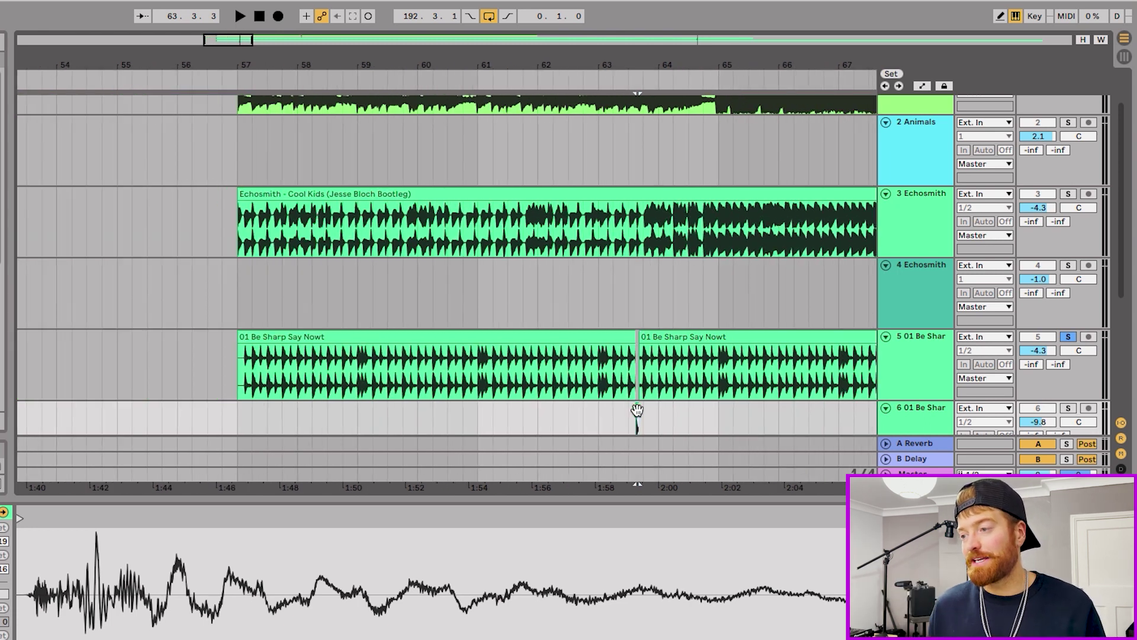
pyautogui.scroll(-1, 636, 411)
pyautogui.scroll(-3, 648, 379)
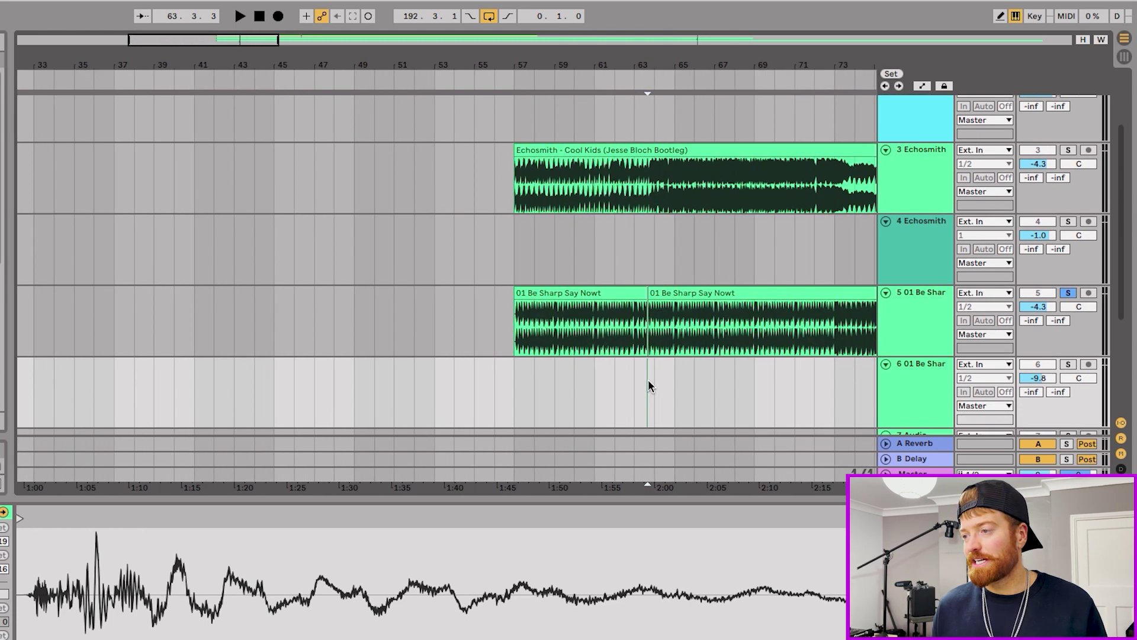
pyautogui.scroll(2, 659, 378)
pyautogui.scroll(-1, 659, 378)
pyautogui.scroll(-3, 659, 378)
pyautogui.hscroll(5, 659, 378)
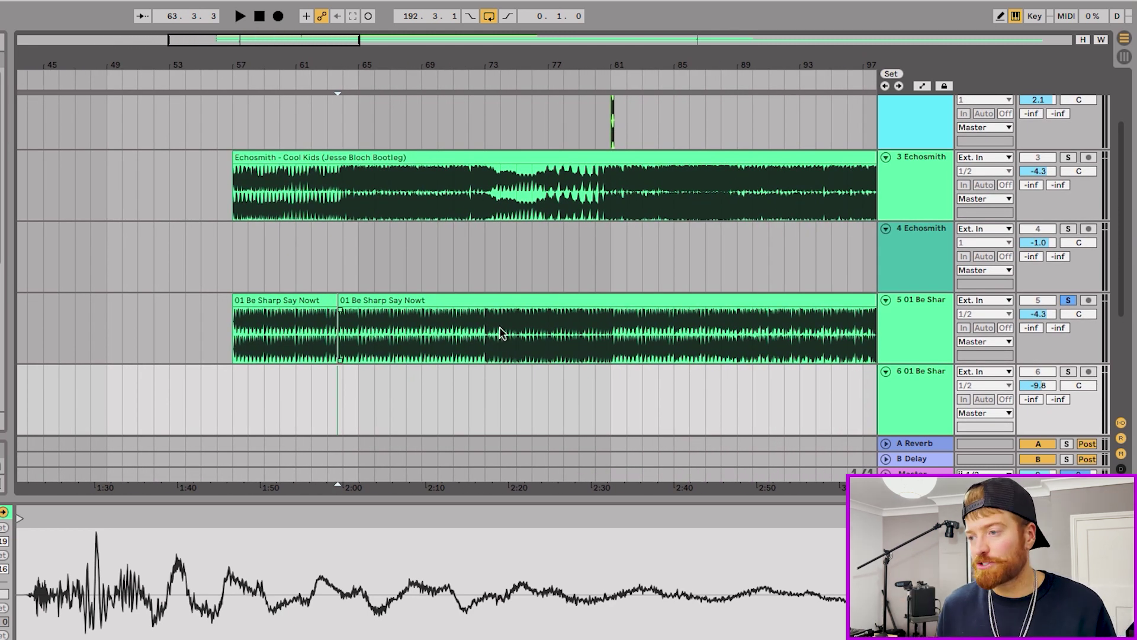
pyautogui.scroll(5, 499, 332)
pyautogui.click(442, 322)
pyautogui.press('space')
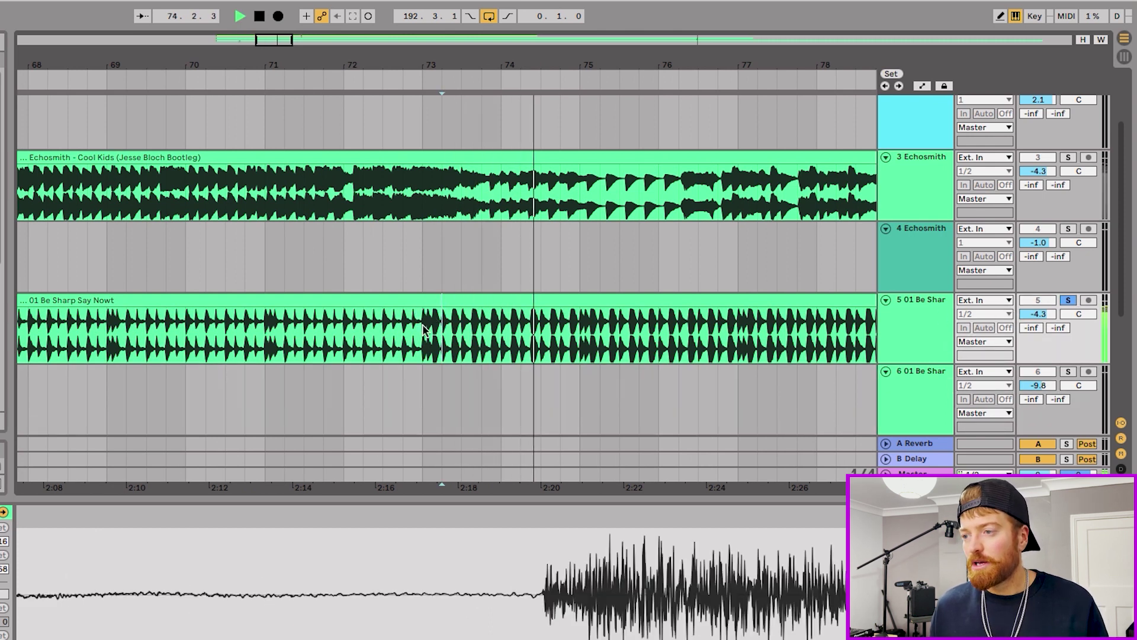
# - Audition the individual kicks at 73.3.3 and 73.2.3 in the 01 Be Sharp Say Nowt track
pyautogui.scroll(5, 424, 332)
pyautogui.click(471, 331)
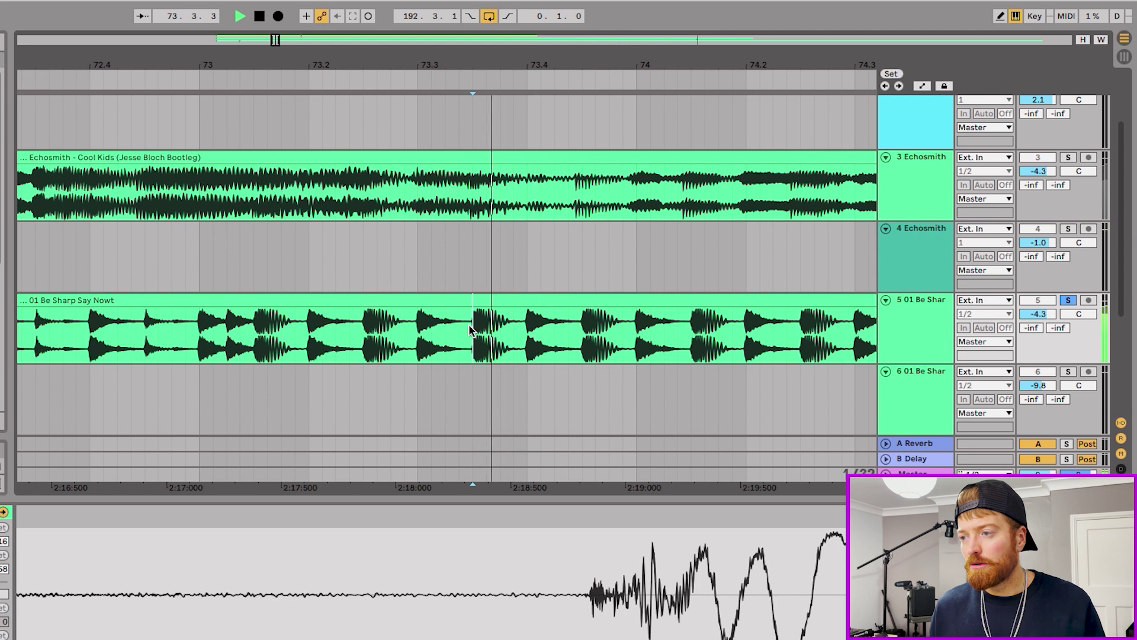
pyautogui.click(361, 331)
pyautogui.click(360, 330)
pyautogui.click(360, 331)
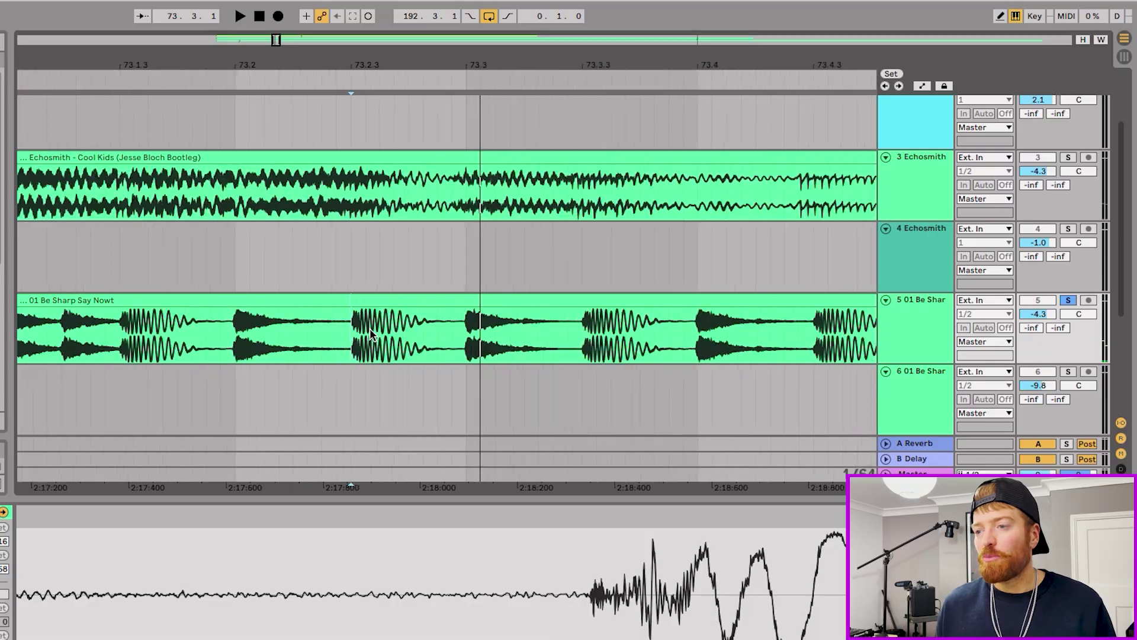
# - Select the single kick at 73.2.3 in 01 Be Sharp Say Nowt and move it onto track 6
pyautogui.scroll(5, 340, 341)
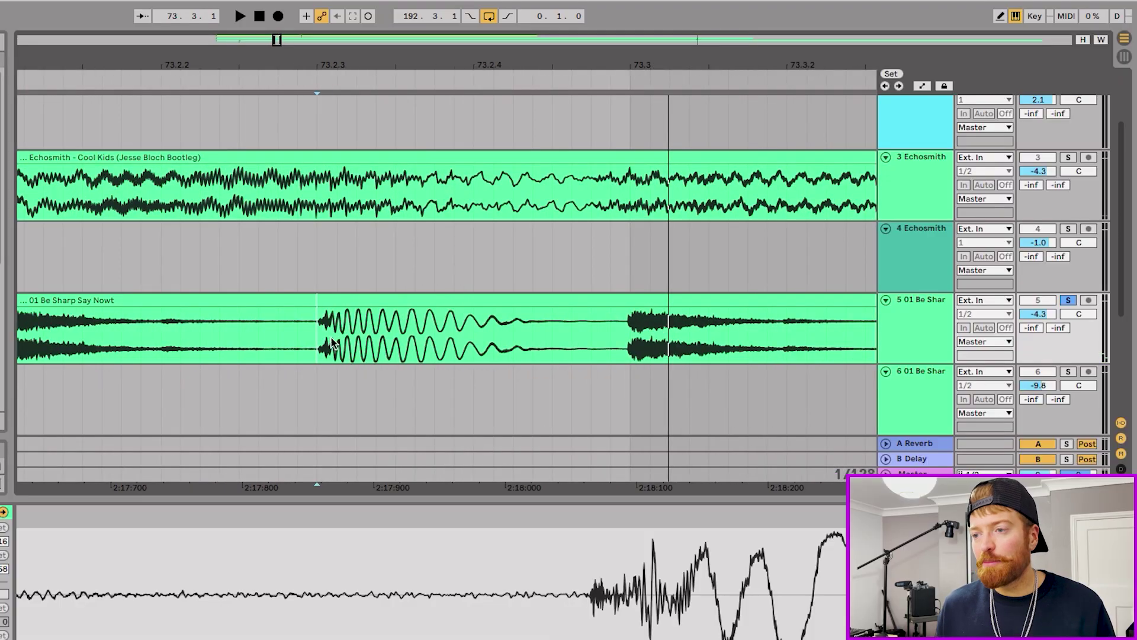
pyautogui.moveTo(335, 327); pyautogui.dragTo(543, 319)
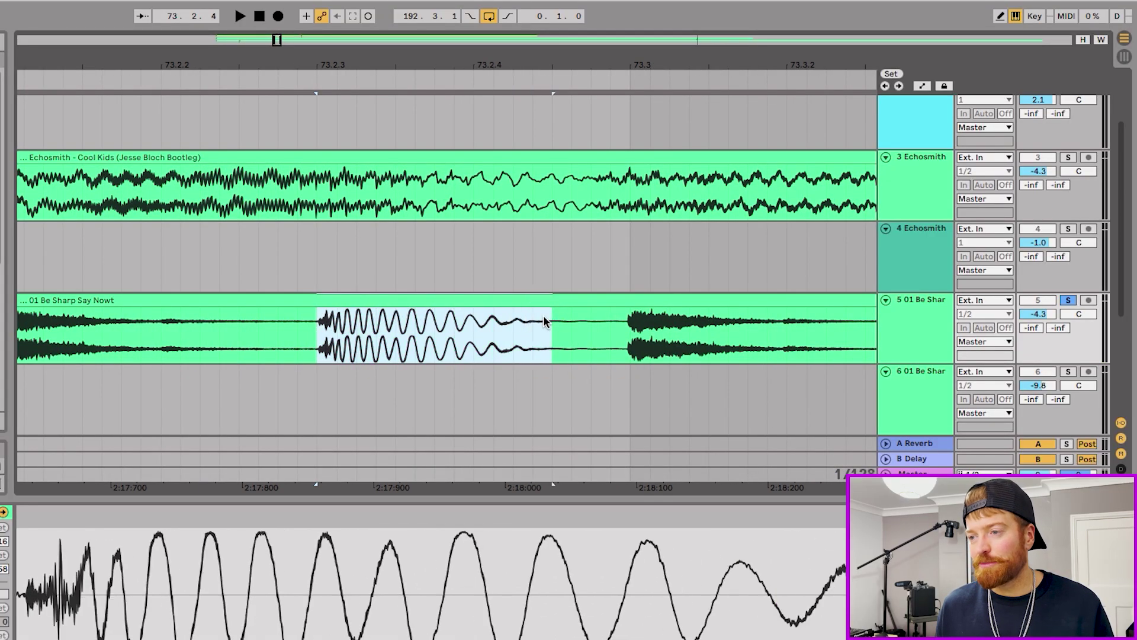
pyautogui.moveTo(447, 304); pyautogui.dragTo(444, 373)
pyautogui.scroll(-6, 444, 373)
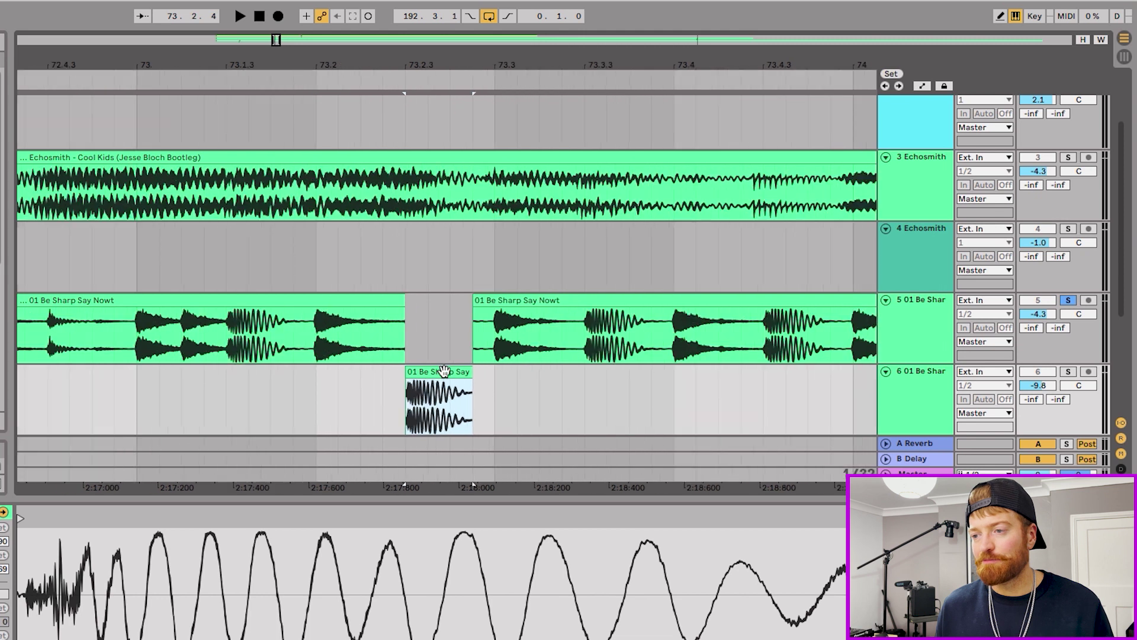
# - Duplicate track 6 and delete the bar 73 kick from the original, keeping that kick only on the duplicate
pyautogui.scroll(-8, 444, 371)
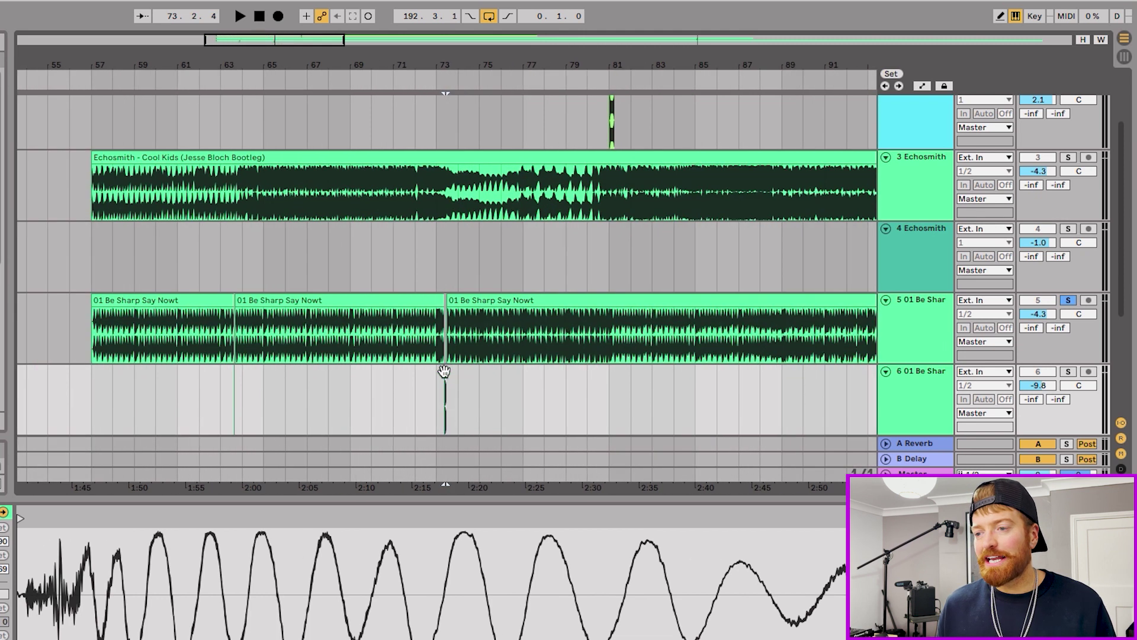
pyautogui.click(897, 379)
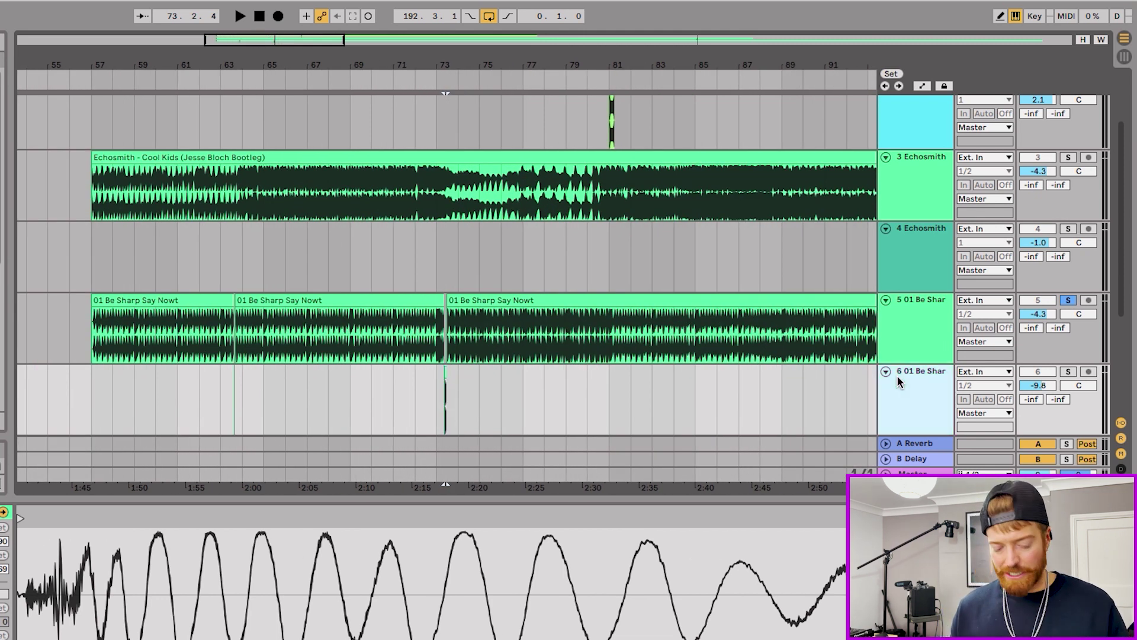
pyautogui.hotkey('ctrl', 'd')
pyautogui.scroll(5, 457, 321)
pyautogui.moveTo(458, 321); pyautogui.dragTo(395, 318)
pyautogui.press('Delete')
pyautogui.scroll(3, 408, 384)
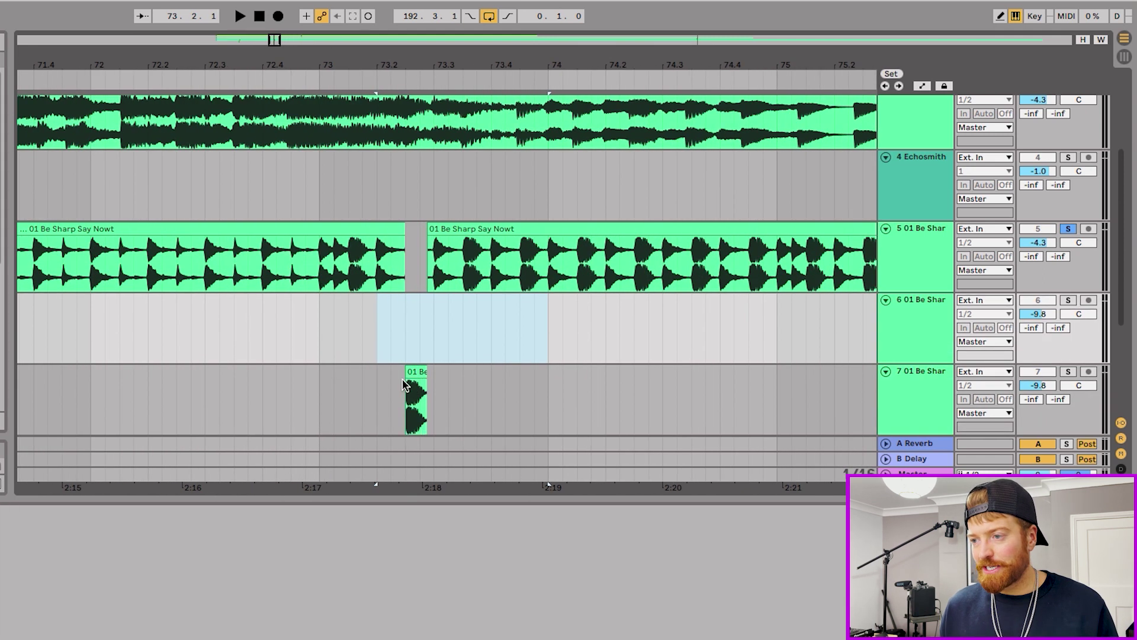
# - Solo track 7, set its volume to -2.2 dB and play the kick at 73.2.3
pyautogui.doubleClick(406, 384)
pyautogui.press('space')
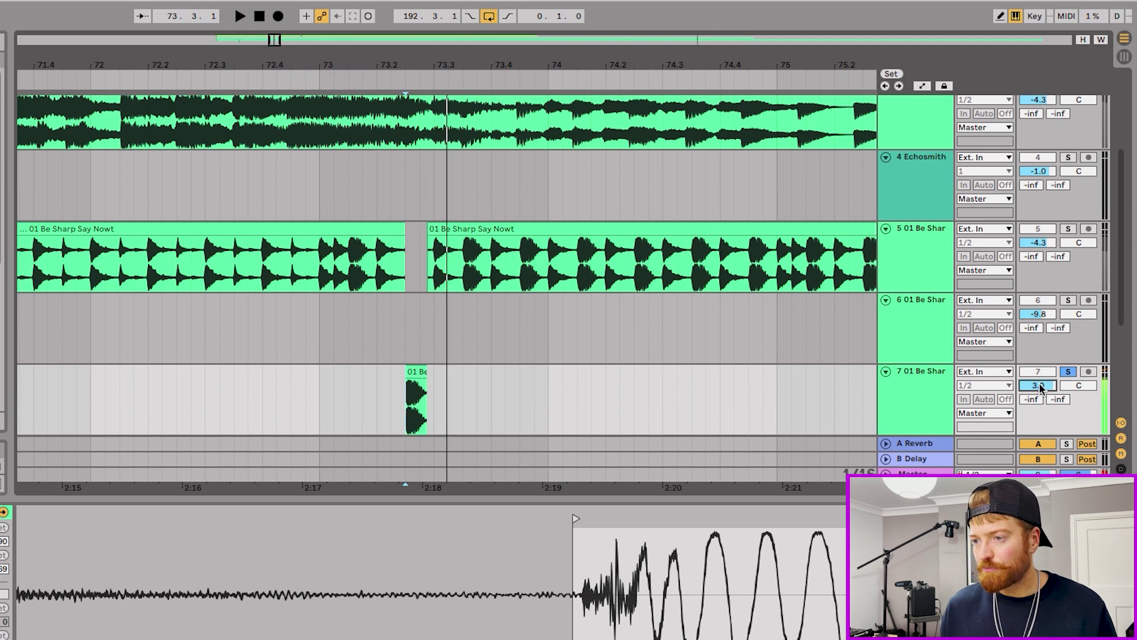
pyautogui.moveTo(1038, 386); pyautogui.dragTo(1038, 394)
pyautogui.press('space')
pyautogui.press('space')
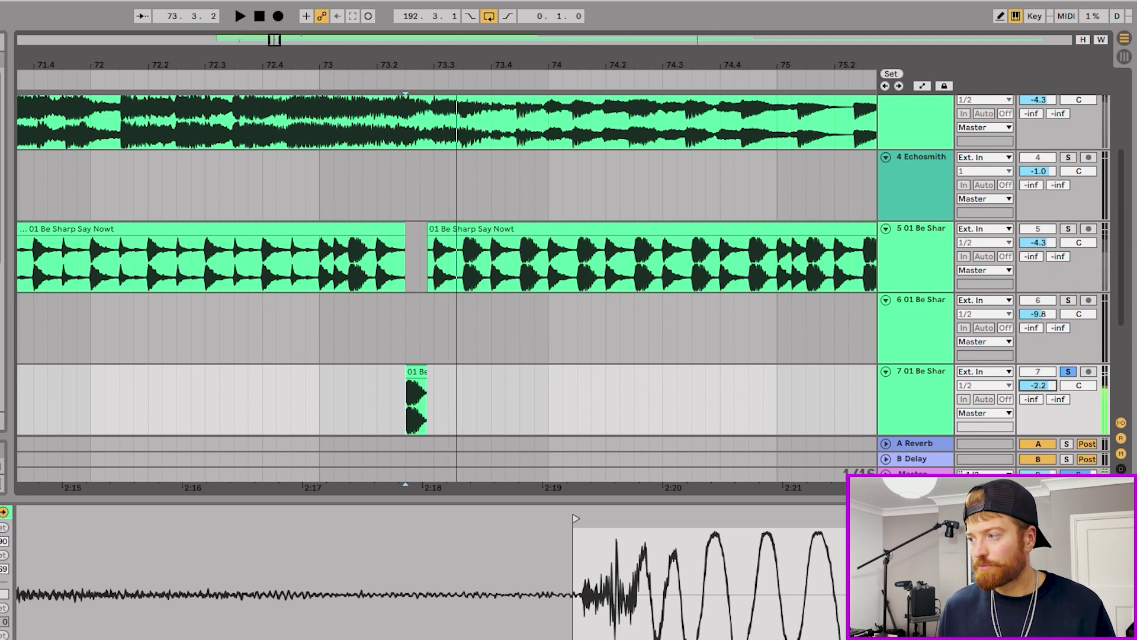
pyautogui.press('space')
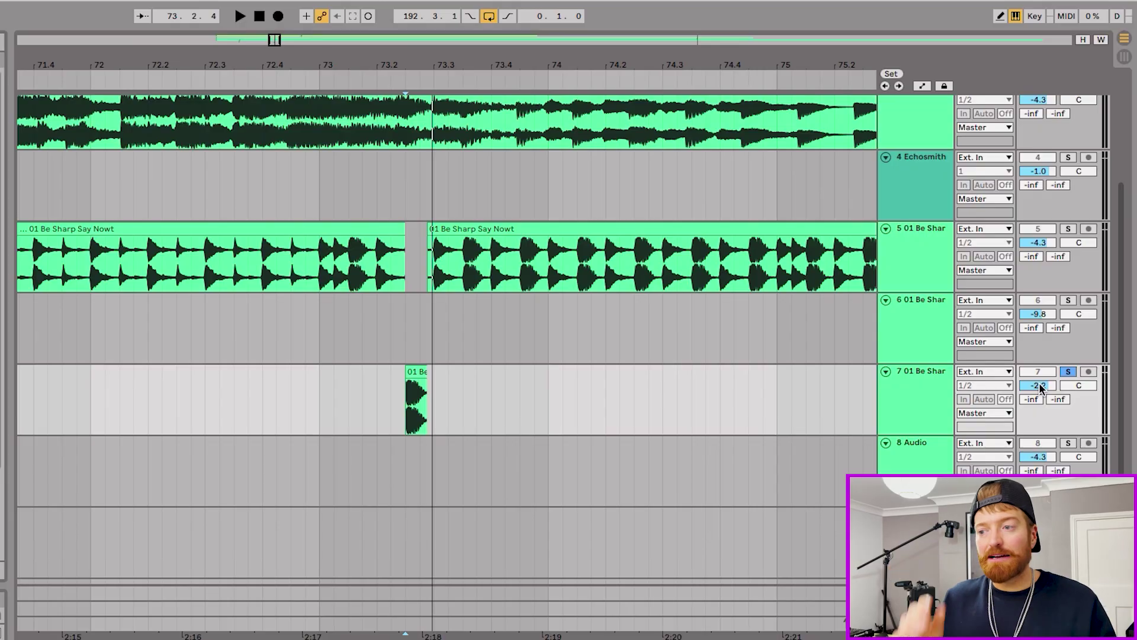
pyautogui.press('space')
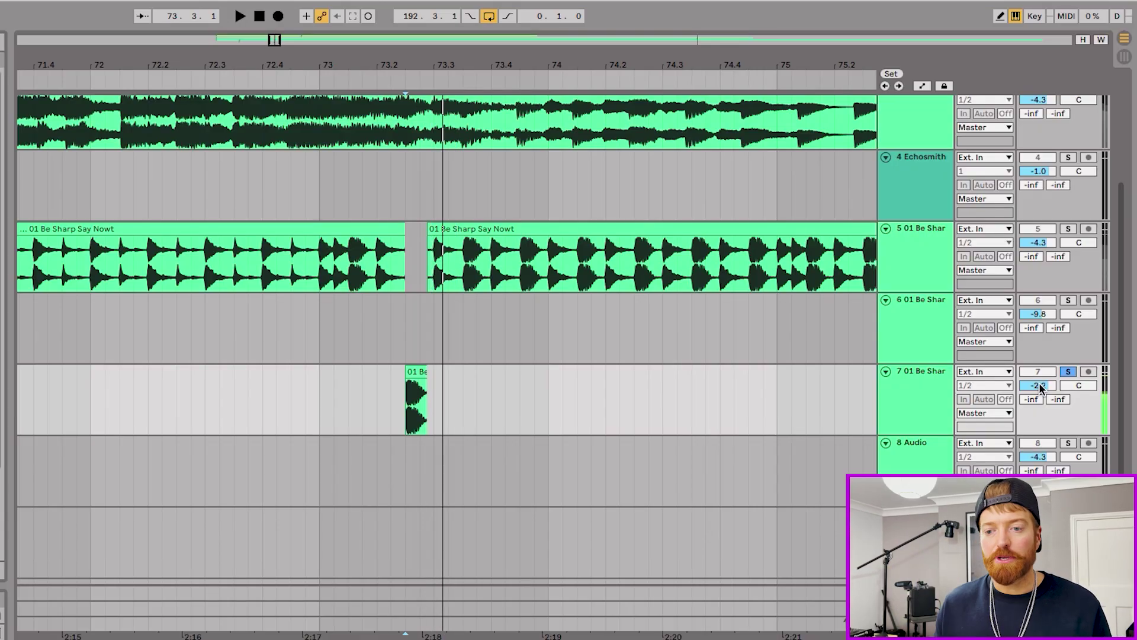
# - Move the track 7 kick to start at 73.2, then loop and play the beat from 73.2 to 73.3
pyautogui.press('+')
pyautogui.press('+')
pyautogui.moveTo(348, 374); pyautogui.dragTo(269, 372)
pyautogui.moveTo(438, 405); pyautogui.dragTo(235, 376)
pyautogui.press('super+l')
pyautogui.press('space')
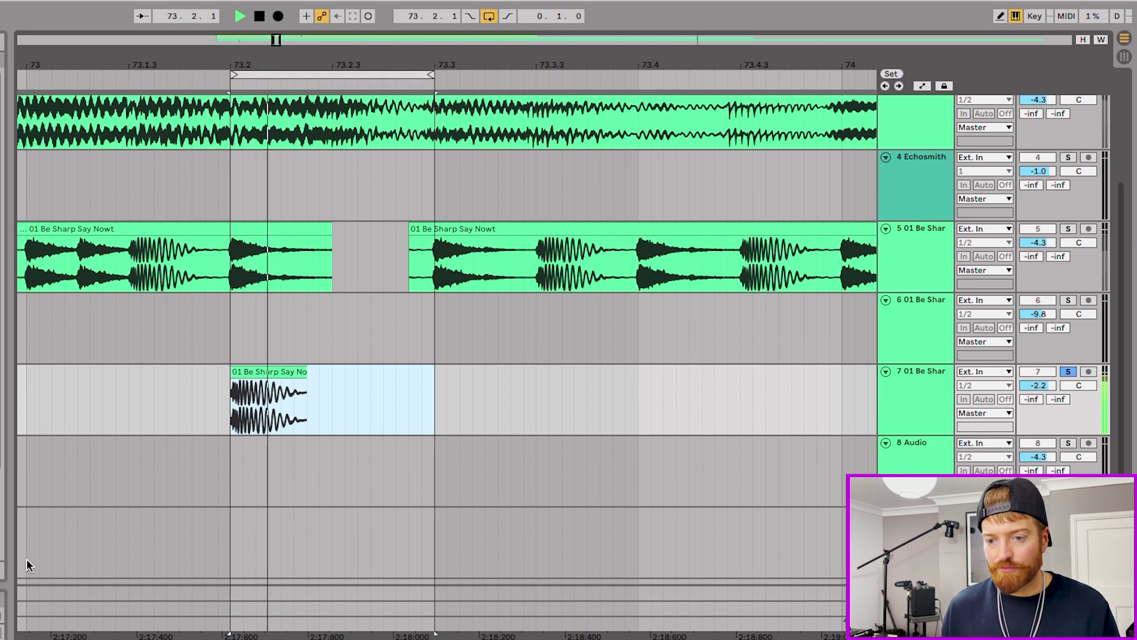
pyautogui.press('space')
# - In track 7's EQ Eight, turn off band 3 and change band 8 to a high-cut filter
pyautogui.click(40, 444)
pyautogui.moveTo(396, 559); pyautogui.dragTo(401, 521)
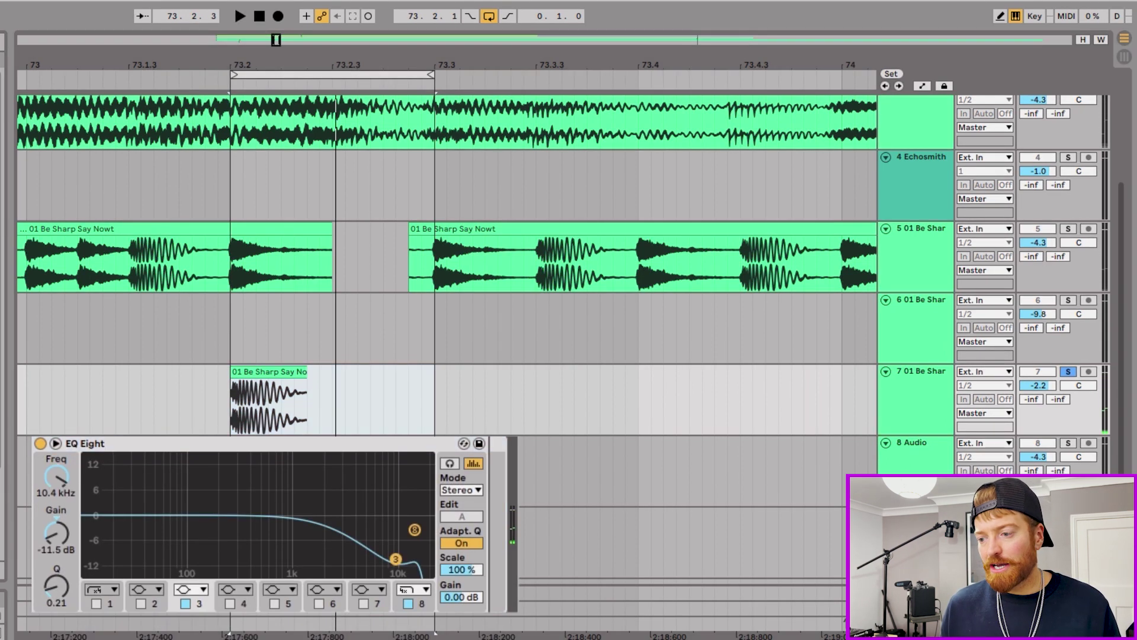
pyautogui.click(184, 602)
pyautogui.click(409, 603)
pyautogui.click(413, 589)
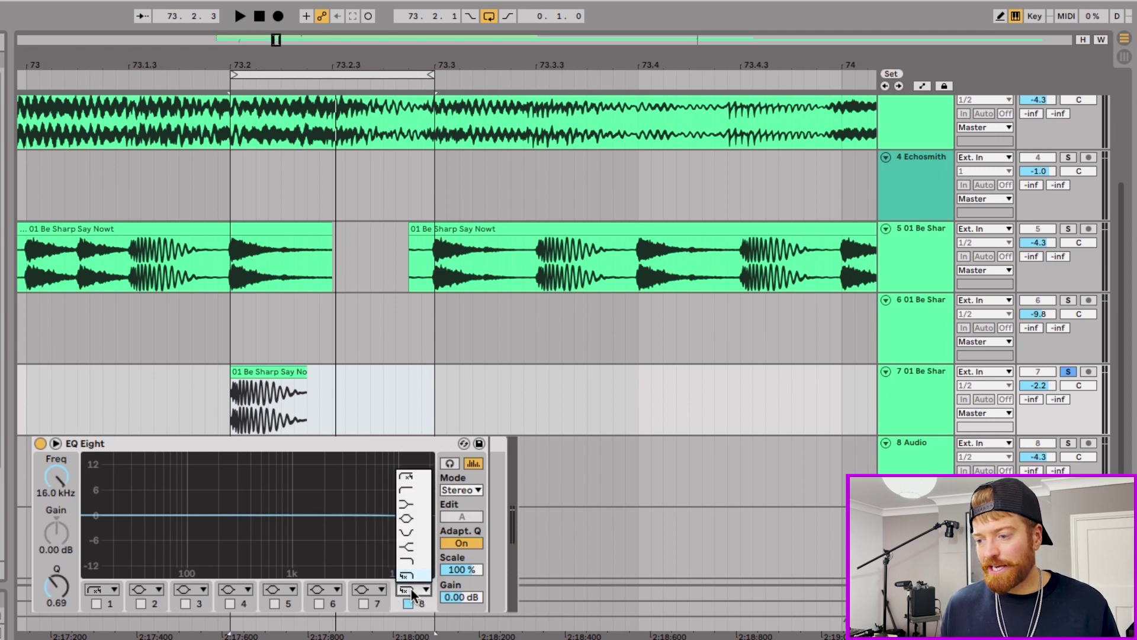
pyautogui.click(418, 563)
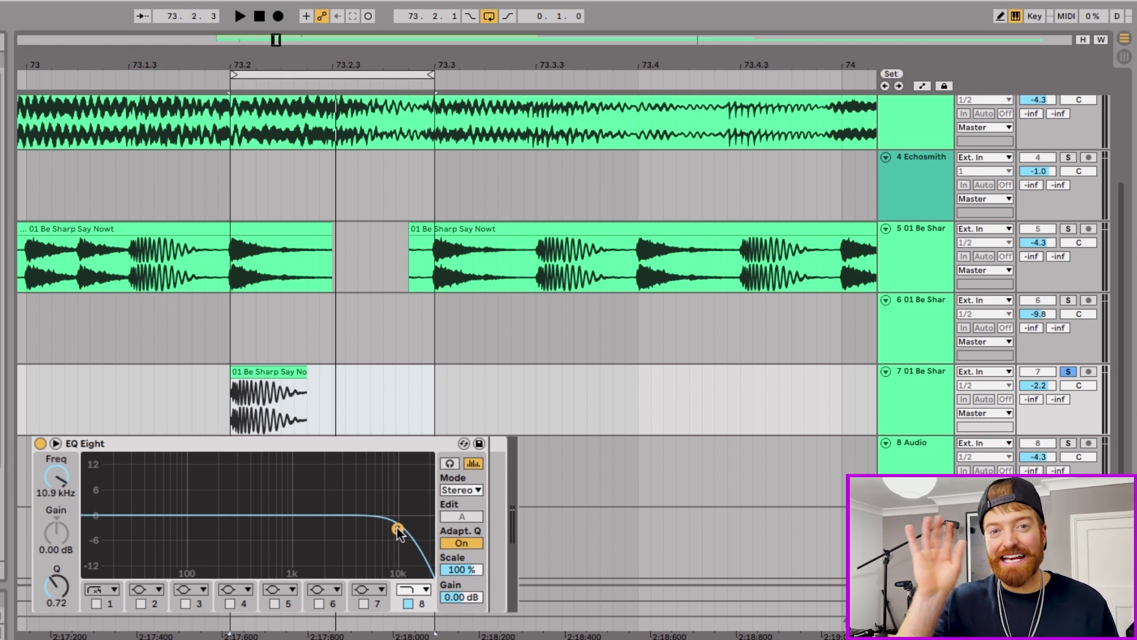
# - Play the looped kick and lower the EQ band 8 cutoff to 230 Hz
pyautogui.press('space')
pyautogui.moveTo(398, 529); pyautogui.dragTo(226, 528)
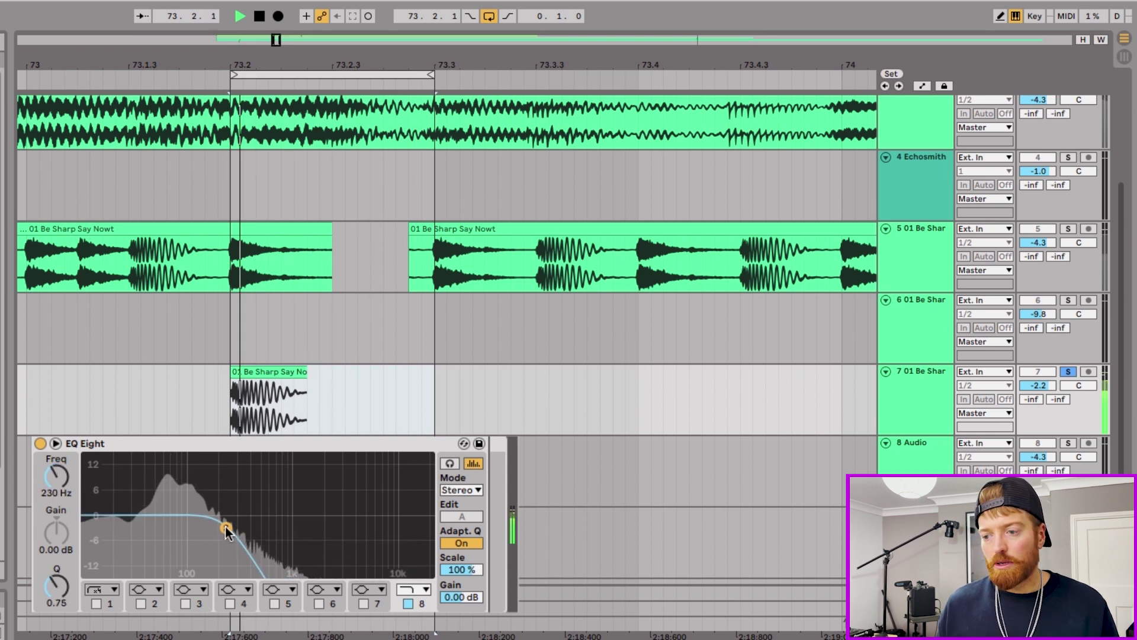
pyautogui.press('space')
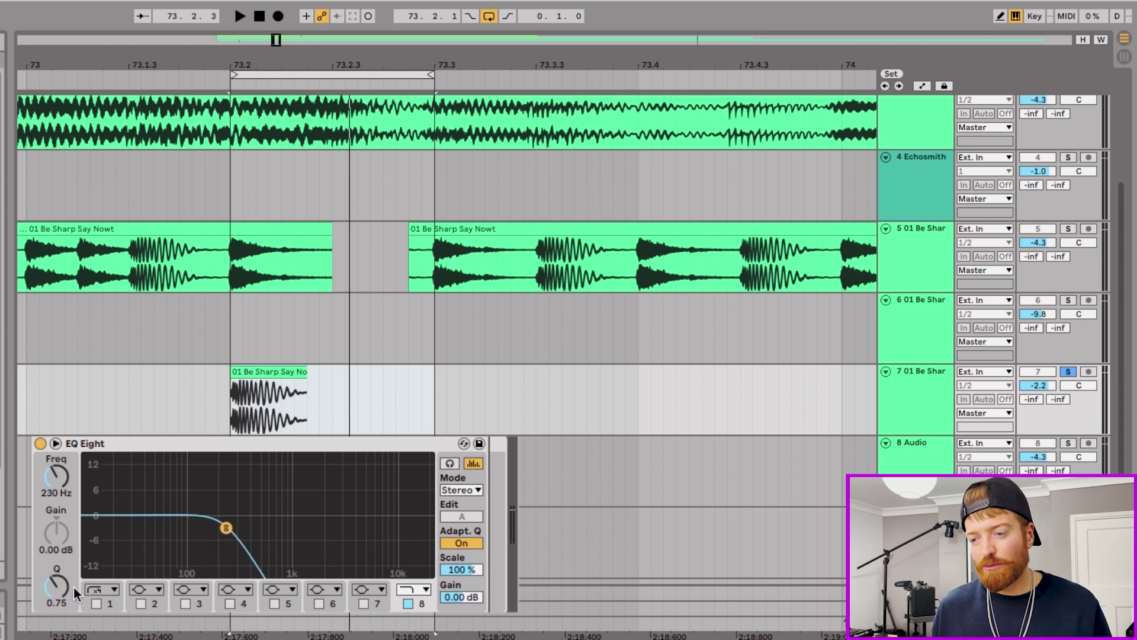
# - Enable EQ band 2, give it a slight low-end boost below 100 Hz, and audition the looped kick
pyautogui.click(142, 603)
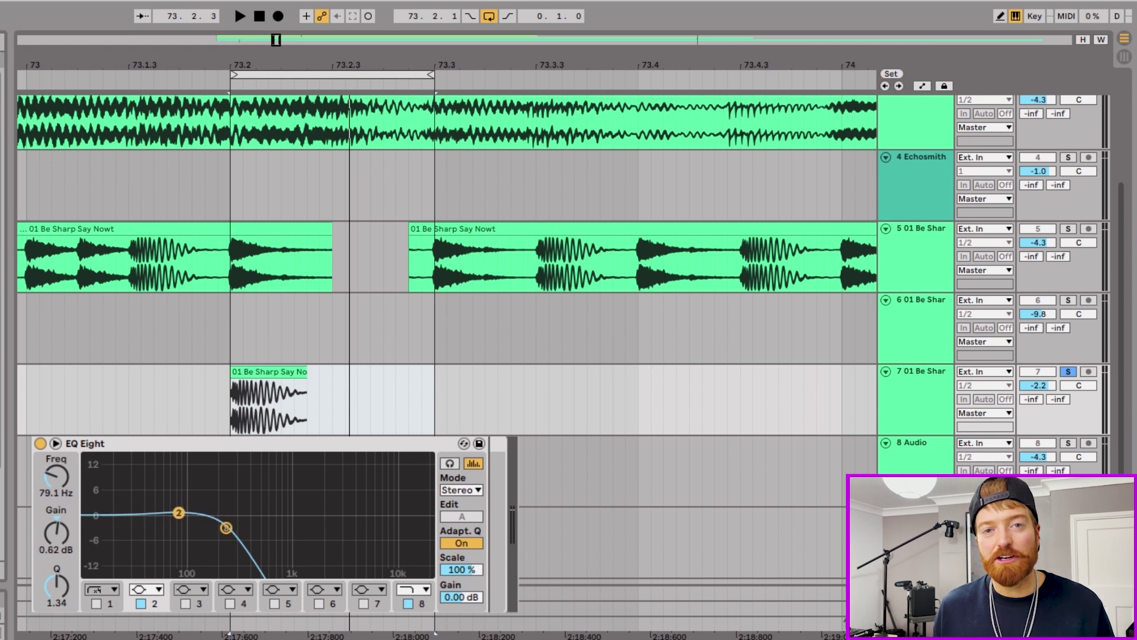
pyautogui.press('space')
pyautogui.moveTo(174, 507); pyautogui.dragTo(172, 509)
pyautogui.press('space')
# - Move the kick clip on track 6 so it starts at 73.2, above the track 7 kick
pyautogui.scroll(-5, 170, 405)
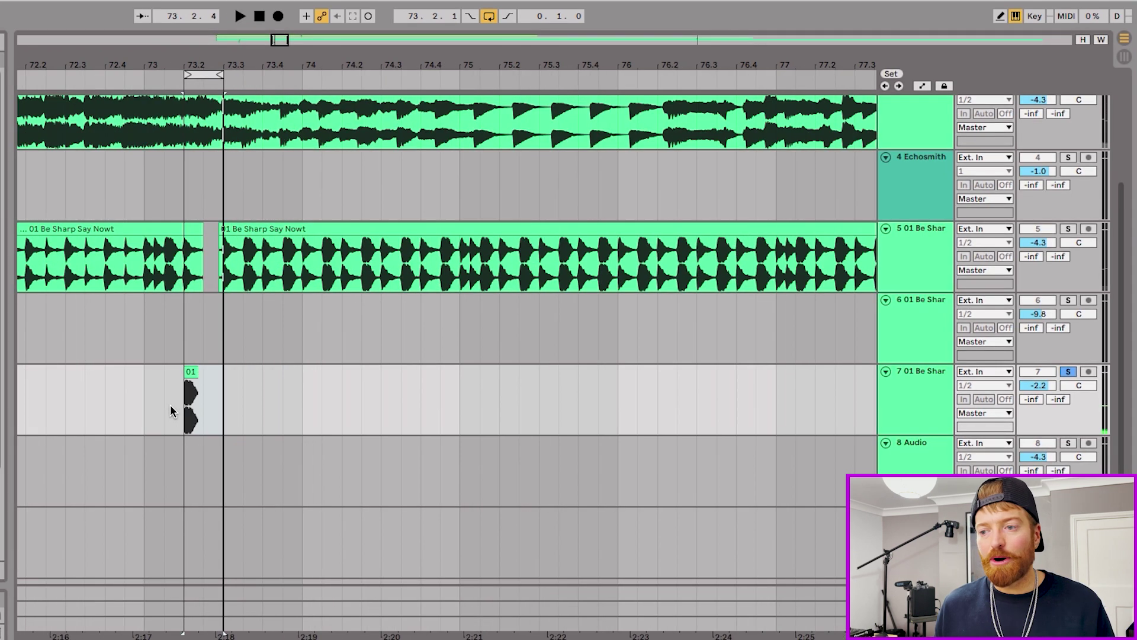
pyautogui.hscroll(-7, 170, 405)
pyautogui.scroll(-5, 170, 405)
pyautogui.hscroll(-10, 169, 404)
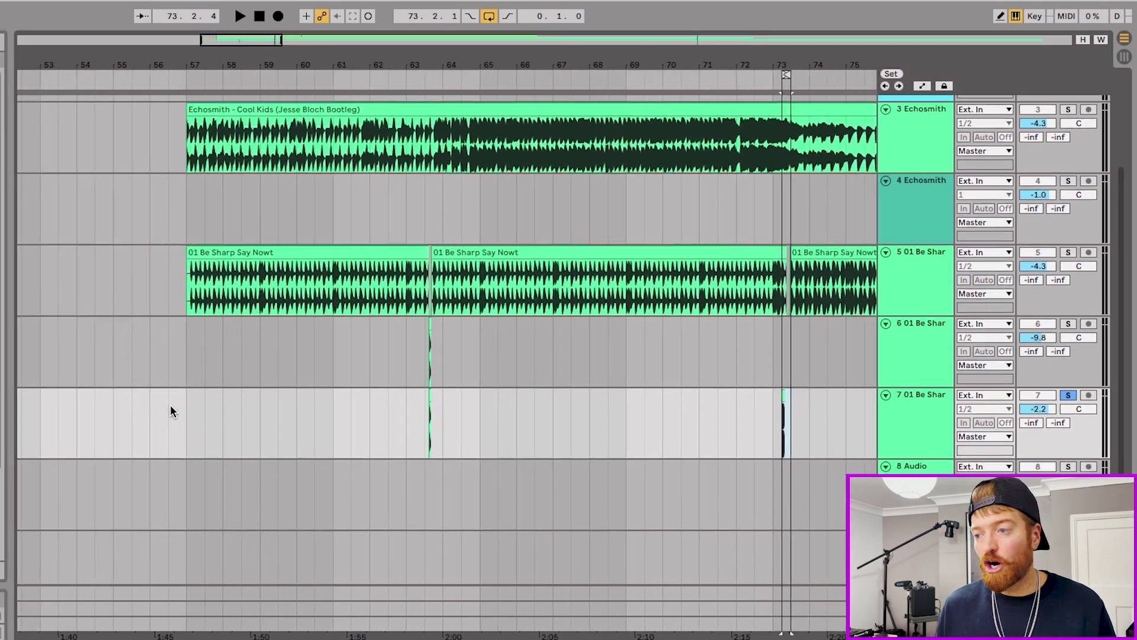
pyautogui.hscroll(2, 296, 379)
pyautogui.moveTo(334, 319); pyautogui.dragTo(690, 329)
pyautogui.scroll(3, 691, 332)
pyautogui.scroll(5, 691, 332)
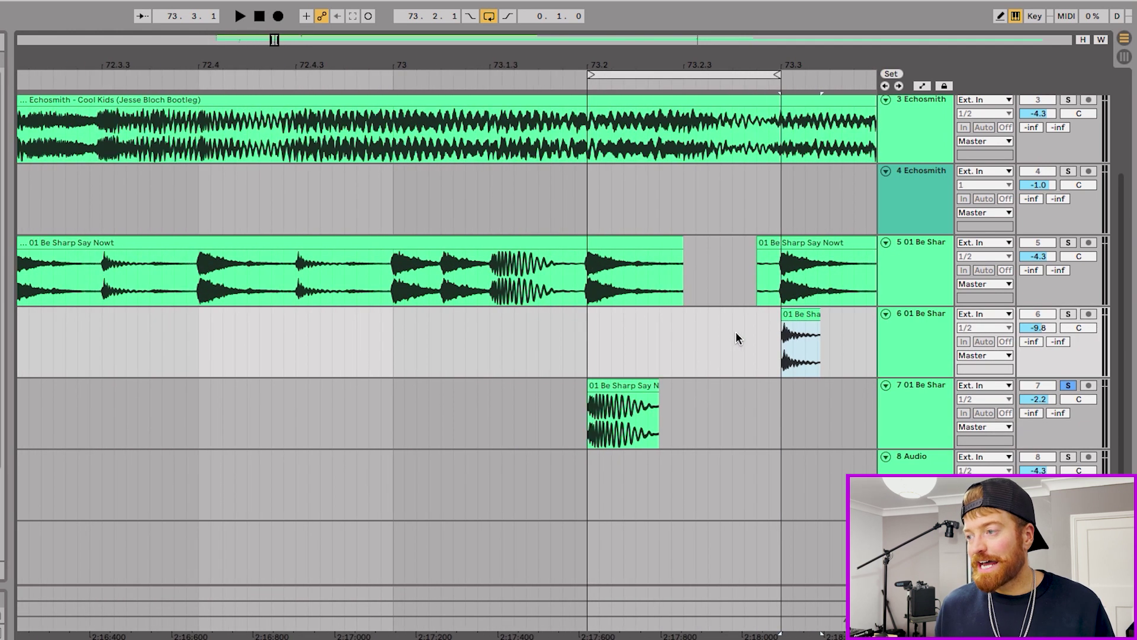
pyautogui.moveTo(796, 320); pyautogui.dragTo(607, 317)
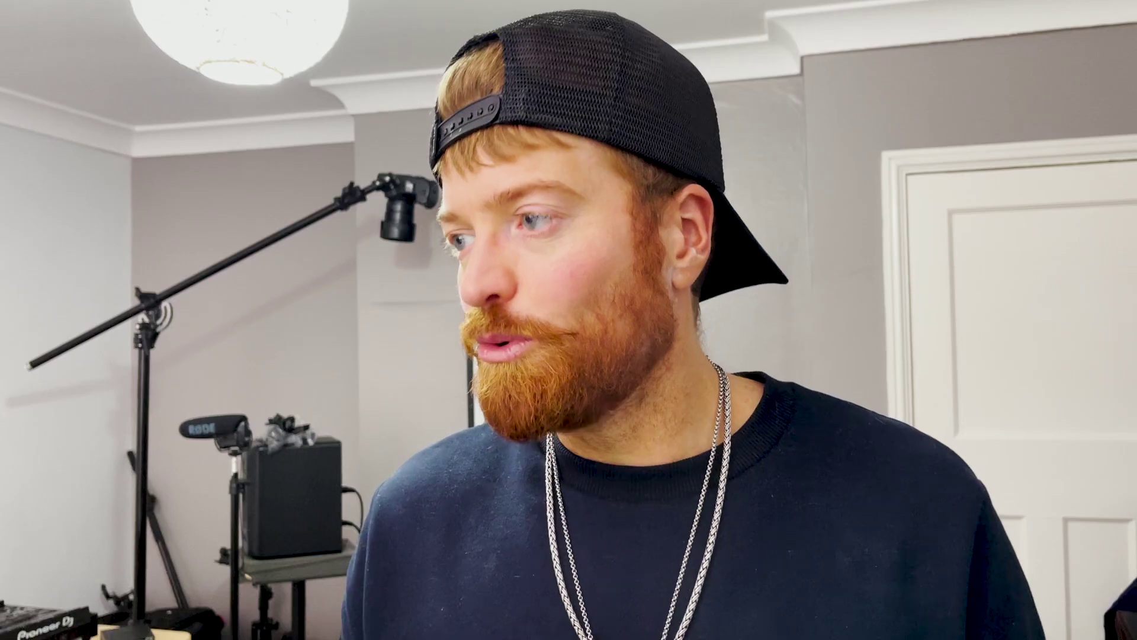
# - With tracks 6 and 7 soloed, shift the track 6 kick slightly earlier and trim its start to 73.2
pyautogui.click(1066, 316)
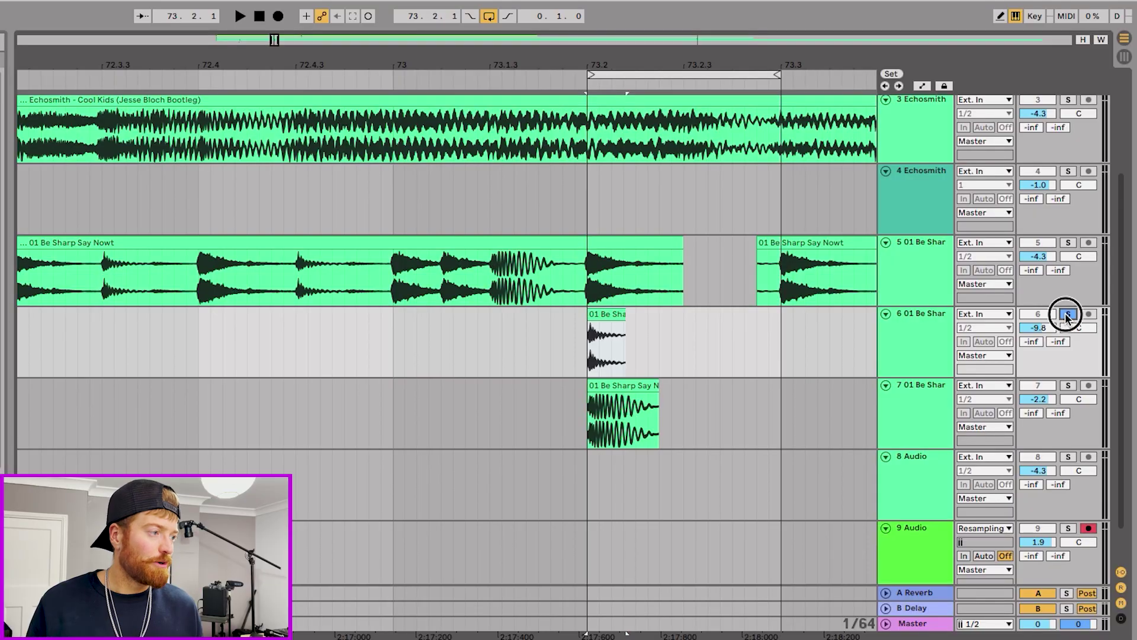
pyautogui.click(1067, 385)
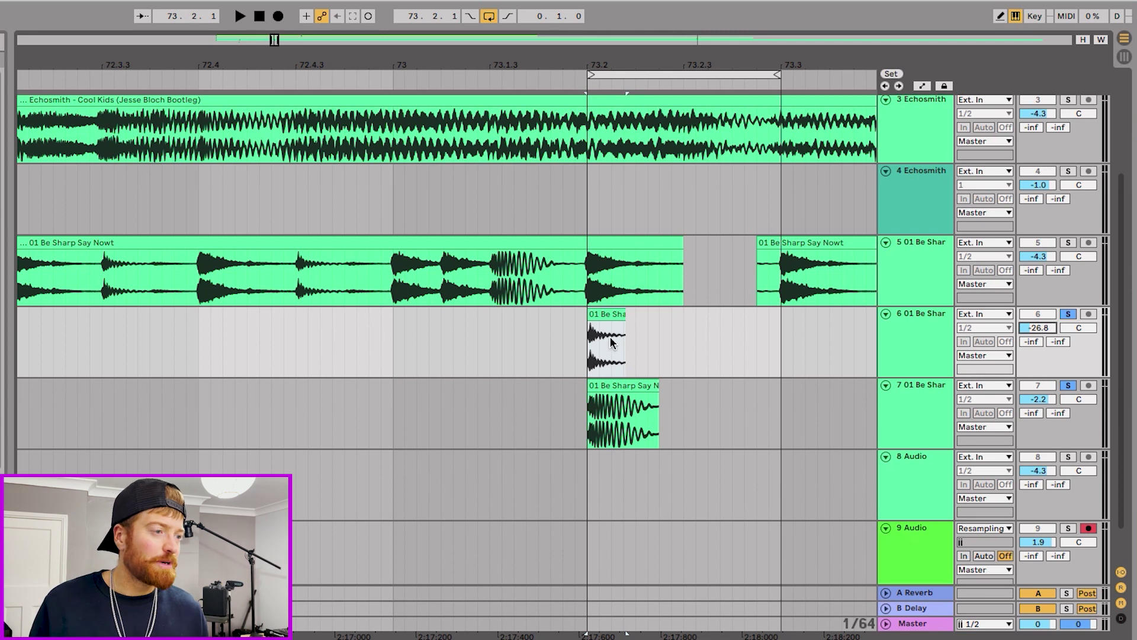
pyautogui.scroll(5, 588, 342)
pyautogui.moveTo(626, 314); pyautogui.dragTo(602, 315)
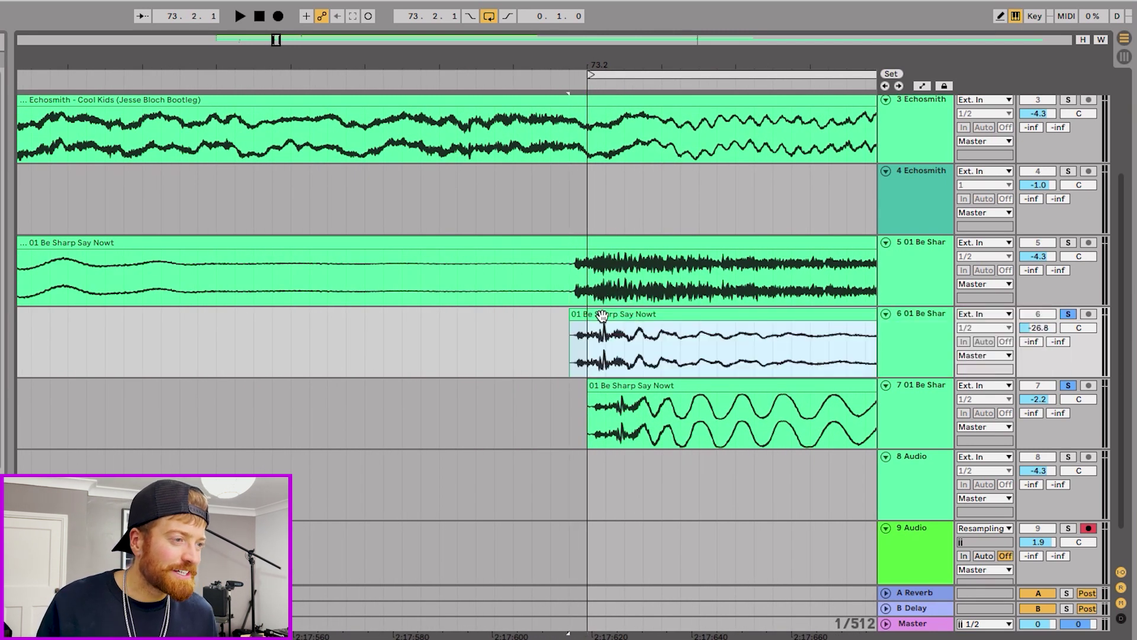
pyautogui.scroll(3, 599, 315)
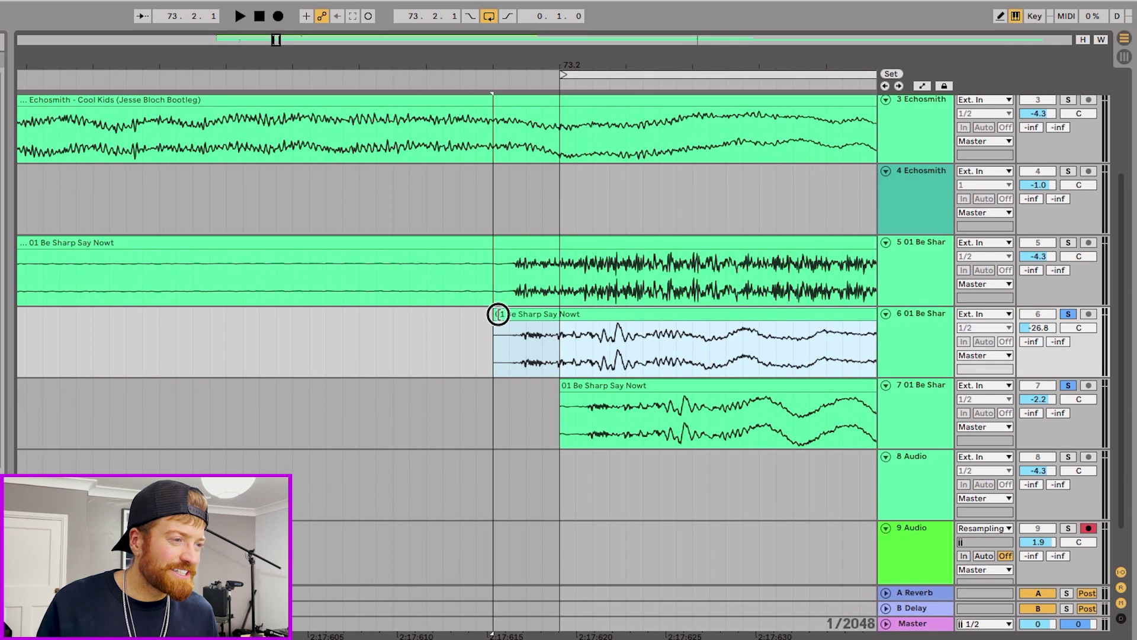
pyautogui.moveTo(497, 314); pyautogui.dragTo(558, 315)
pyautogui.scroll(-5, 558, 315)
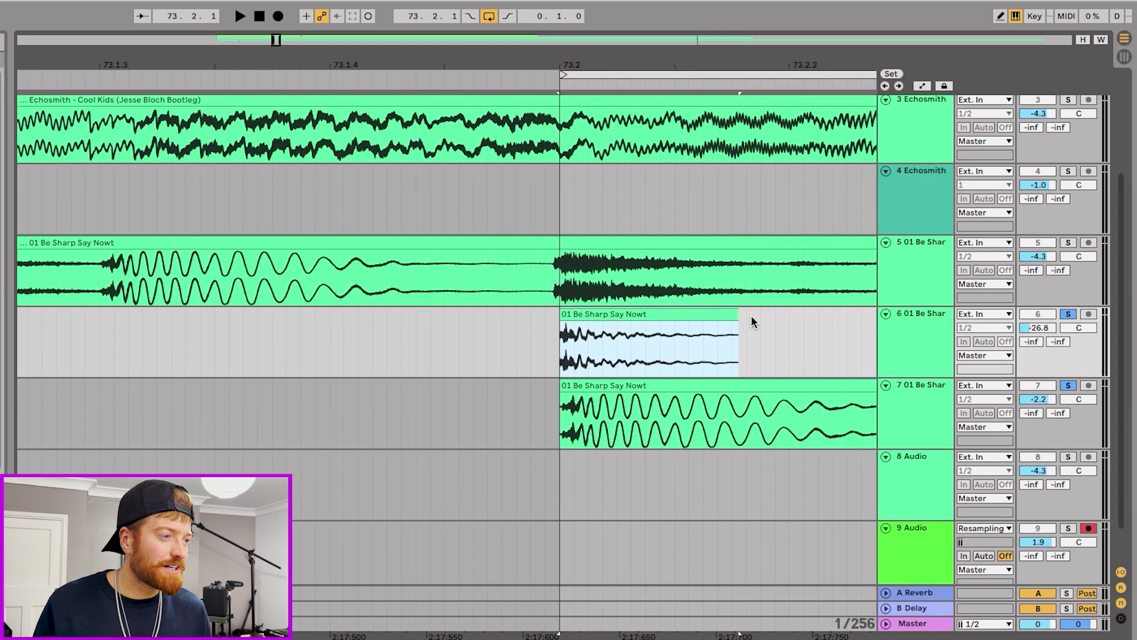
# - Solo only track 6 at -8.4 dB and shorten the end of its kick to a brief attack while the loop plays
pyautogui.click(1068, 314)
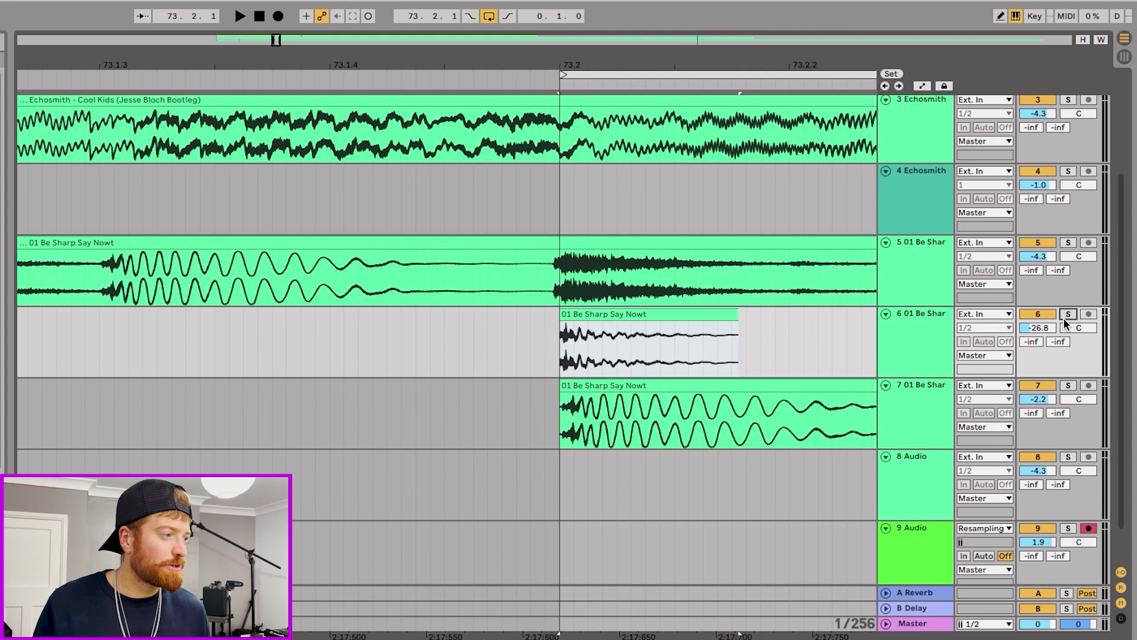
pyautogui.click(1068, 314)
pyautogui.press('space')
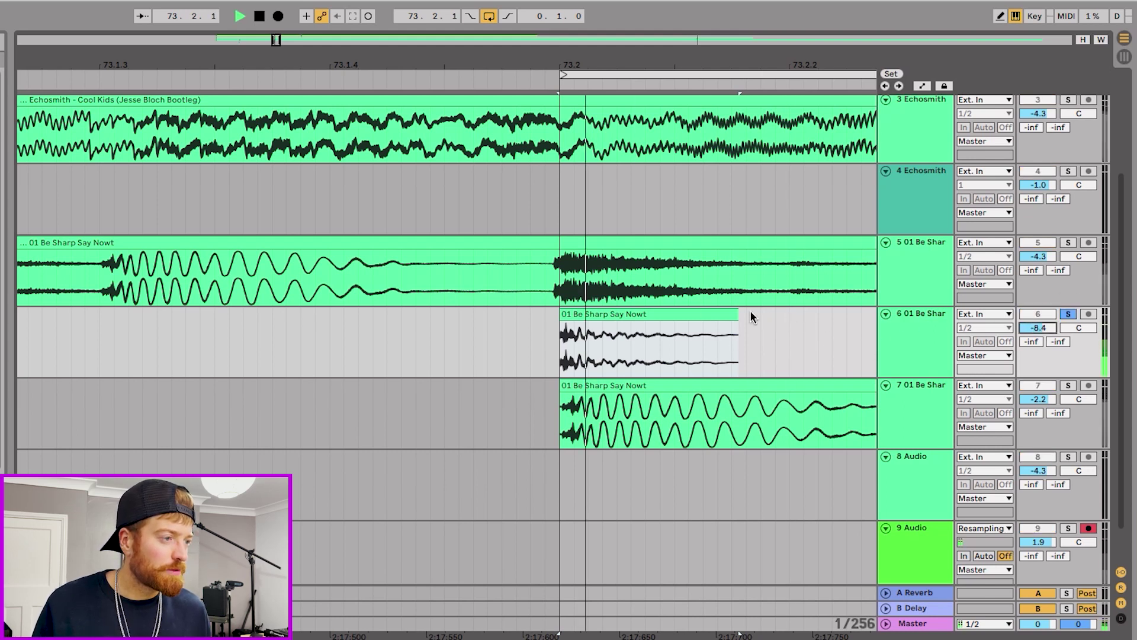
pyautogui.moveTo(734, 314); pyautogui.dragTo(628, 310)
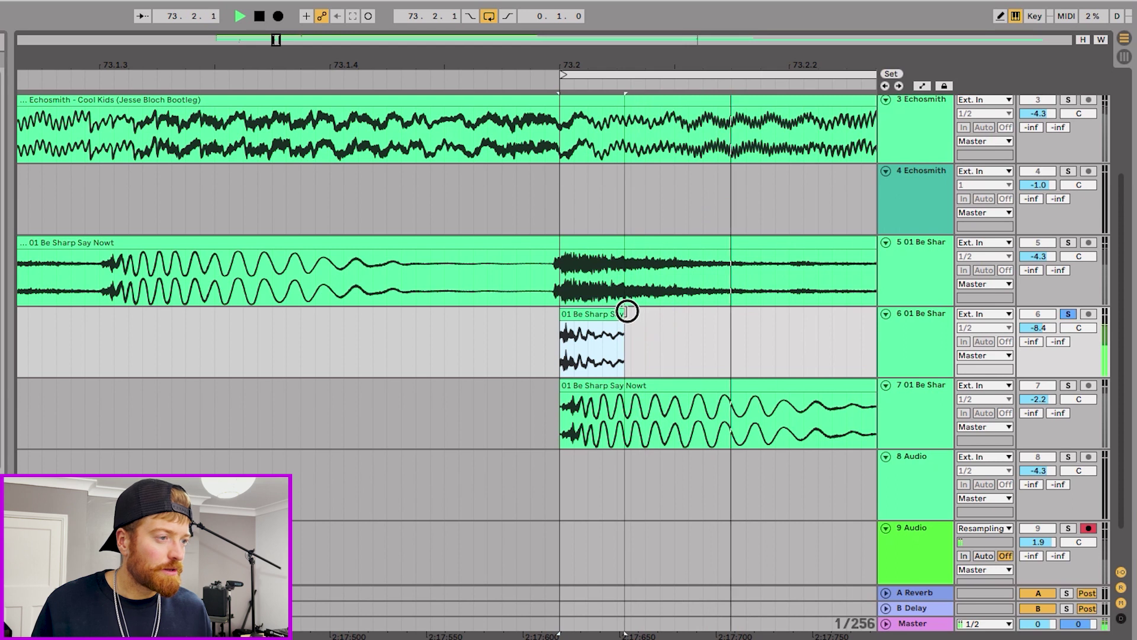
pyautogui.press('space')
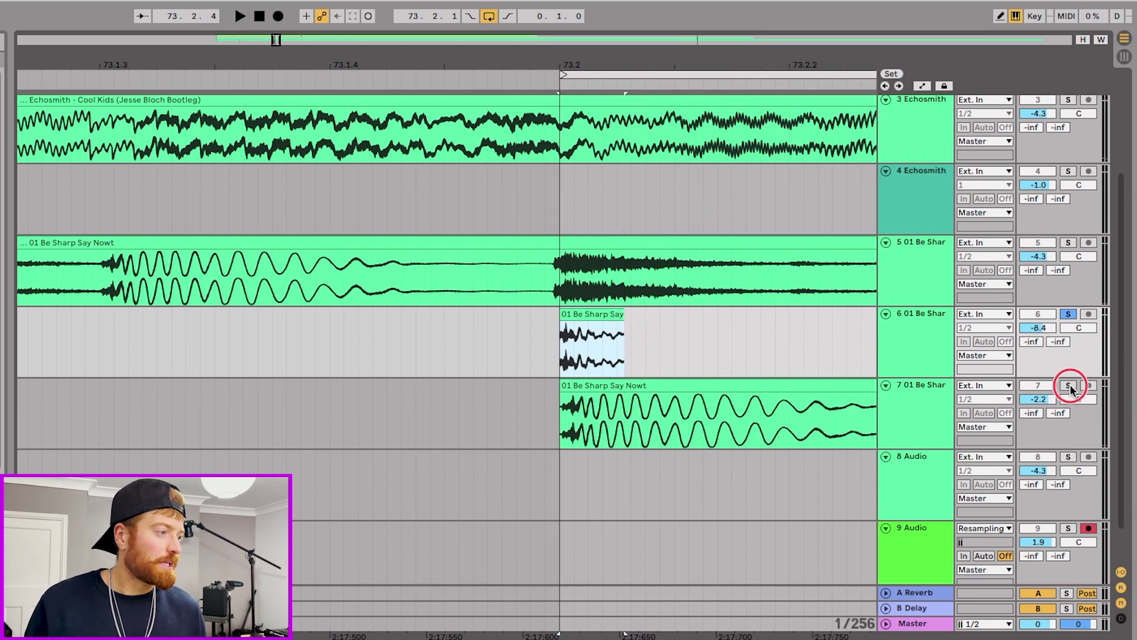
# - Solo track 7 together with track 6, play both kicks and set track 6's volume to -6.1 dB
pyautogui.scroll(-5, 851, 406)
pyautogui.hscroll(3, 851, 405)
pyautogui.press('space')
pyautogui.moveTo(1038, 319); pyautogui.dragTo(1037, 310)
pyautogui.press('space')
# - Expand the Master track and lower tracks 6 and 7 together to -8.4 dB and -4.5 dB during playback
pyautogui.click(922, 378)
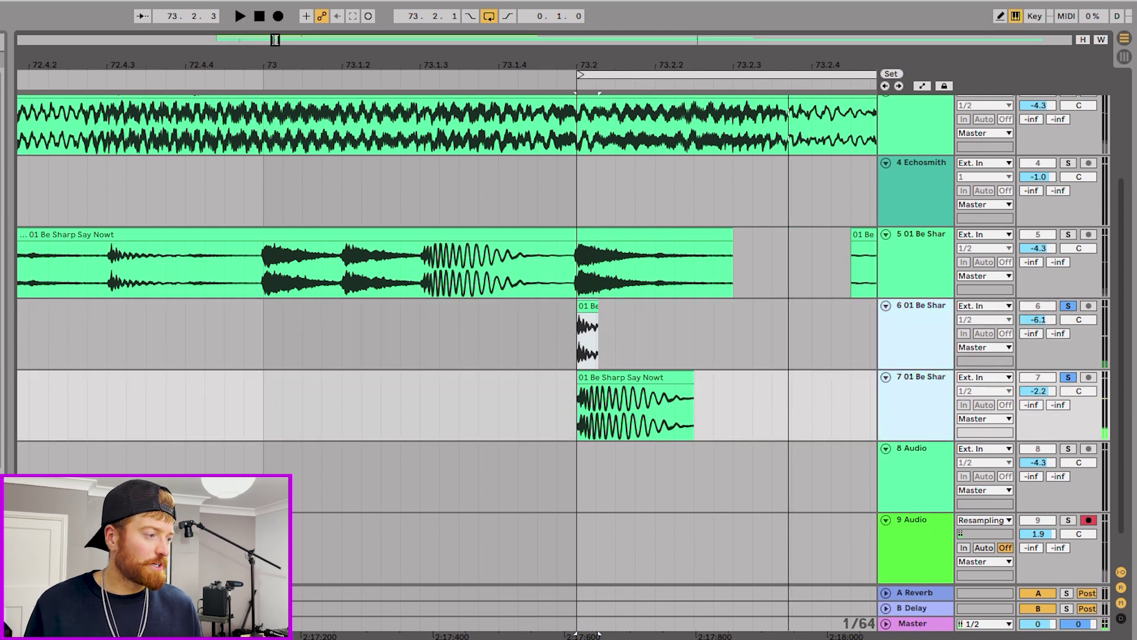
pyautogui.click(899, 621)
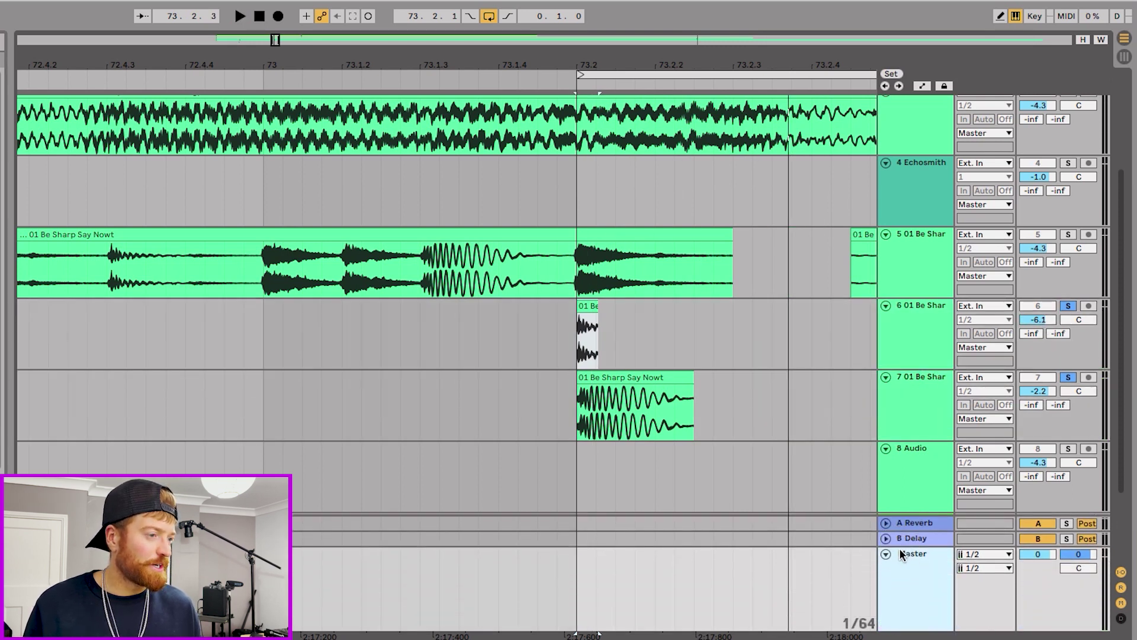
pyautogui.click(909, 353)
pyautogui.click(906, 385)
pyautogui.keyDown('shift'); pyautogui.click(908, 349); pyautogui.keyUp('shift')
pyautogui.press('space')
pyautogui.moveTo(1038, 391); pyautogui.dragTo(1038, 400)
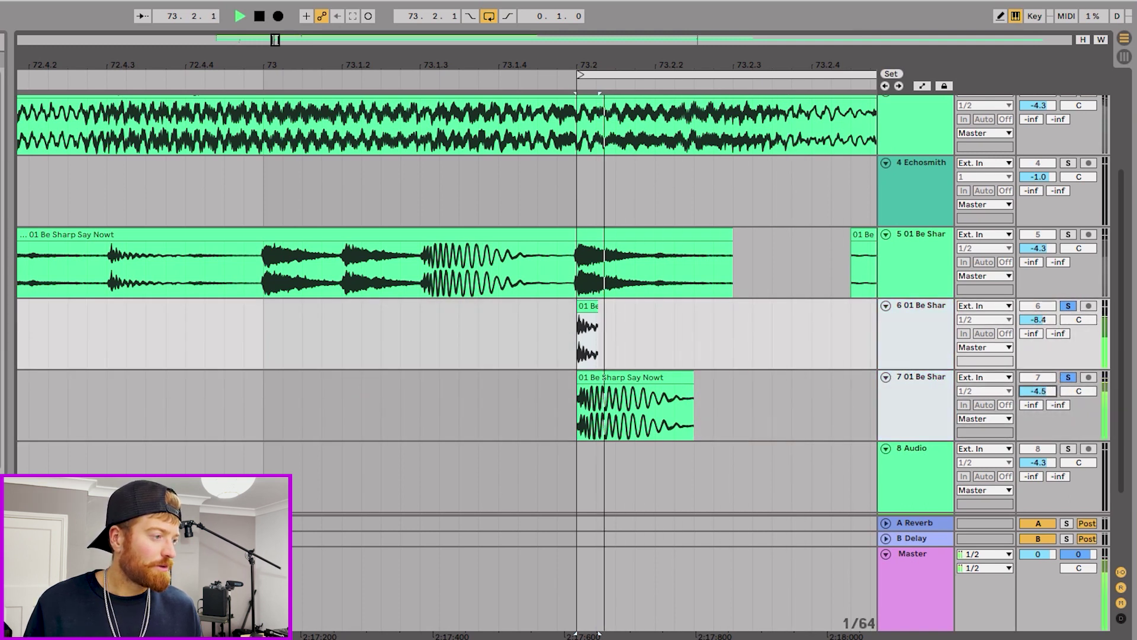
pyautogui.press('space')
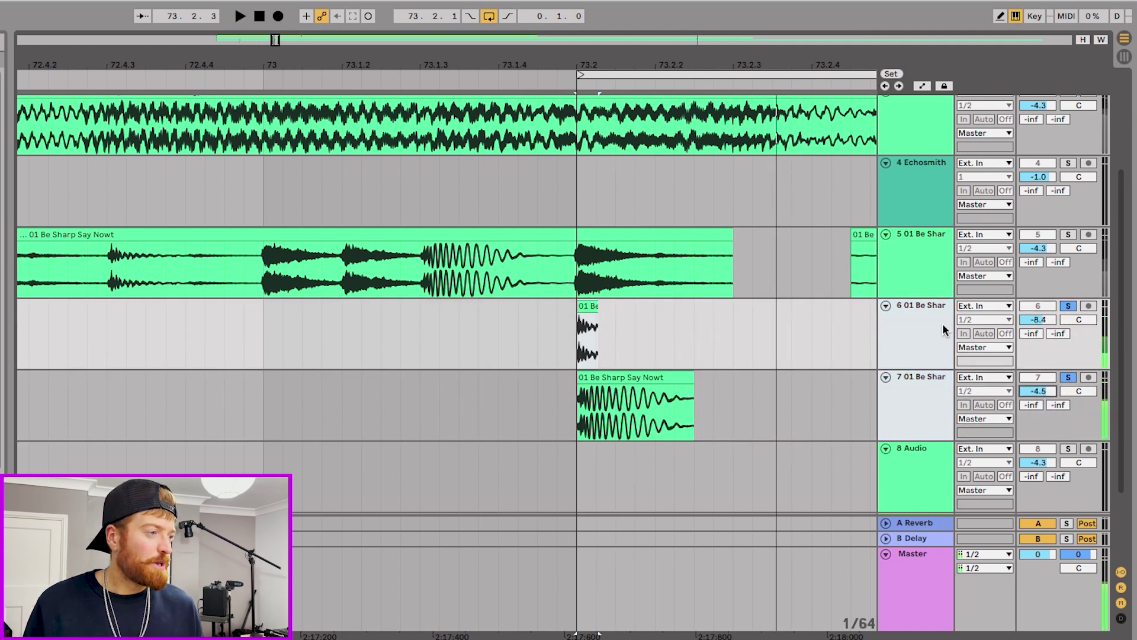
# - Select only track 6 and fine-tune its volume to -8.9 dB against the track 7 kick
pyautogui.click(922, 313)
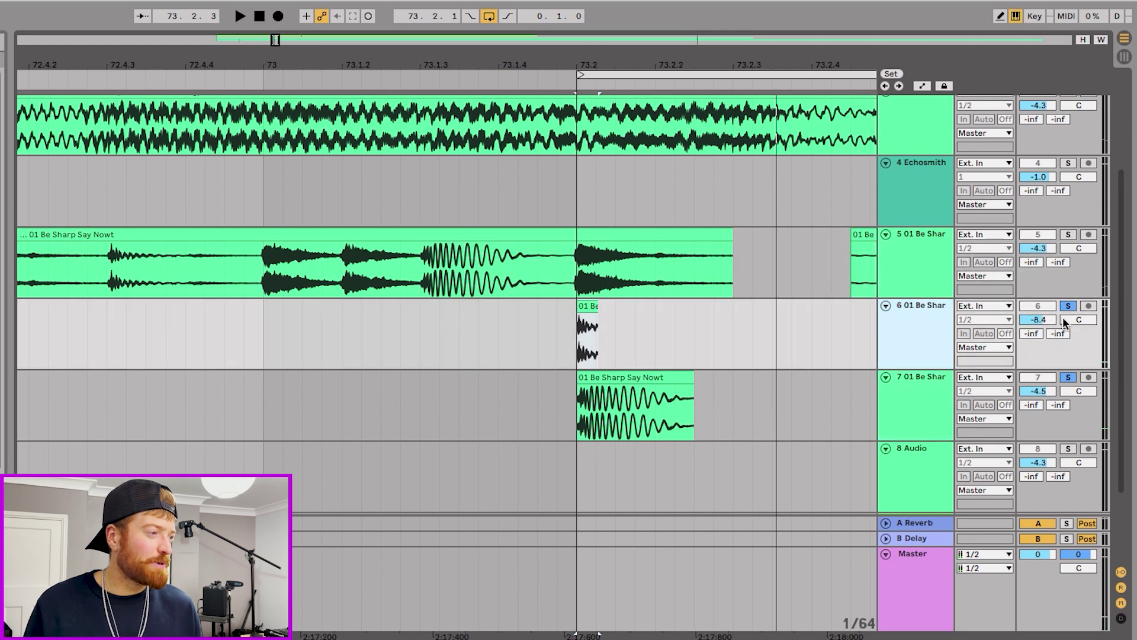
pyautogui.moveTo(1048, 321); pyautogui.dragTo(1047, 324)
pyautogui.press('space')
pyautogui.hscroll(5, 770, 400)
pyautogui.scroll(-1, 771, 401)
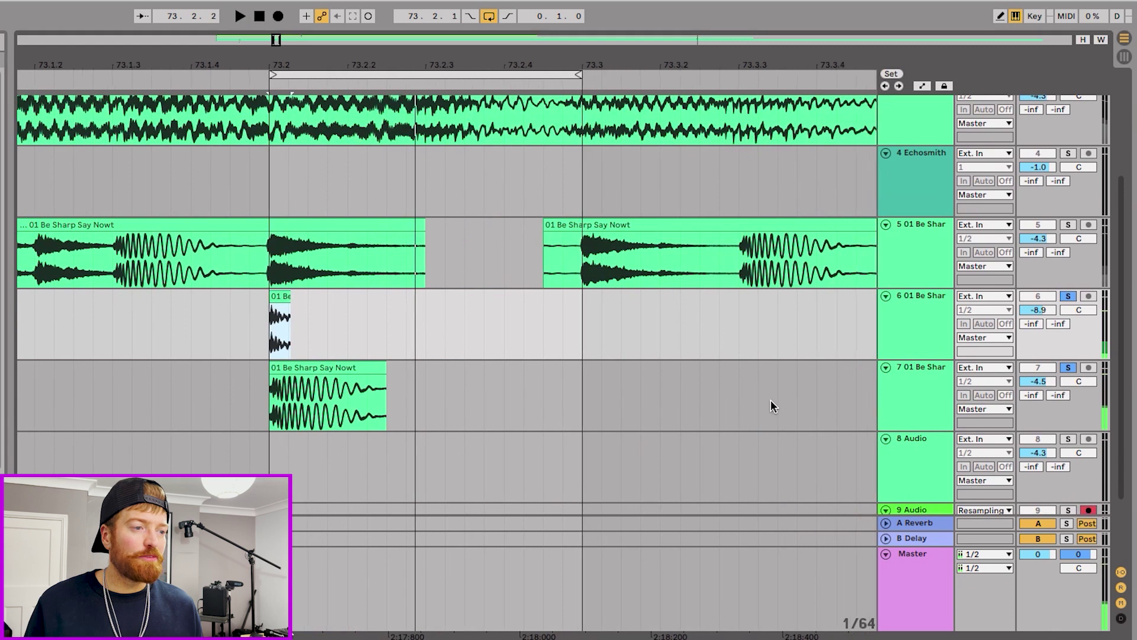
pyautogui.hscroll(-2, 770, 400)
pyautogui.scroll(-1, 770, 400)
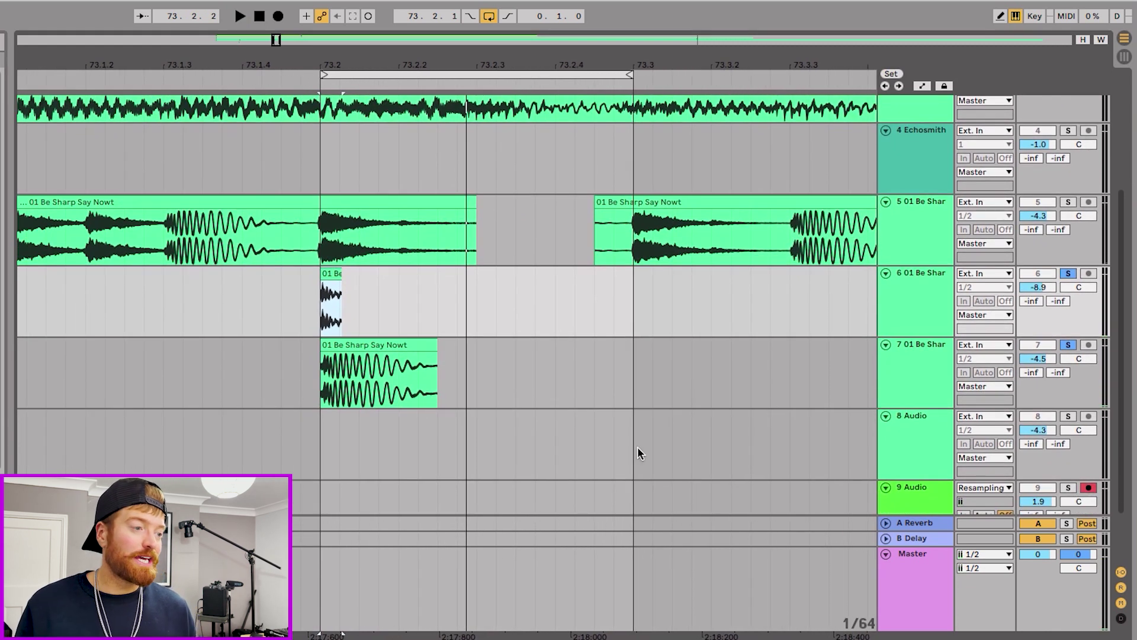
# - Insert an audio track below track 7, set its input to Resampling and arm it for recording
pyautogui.click(916, 391)
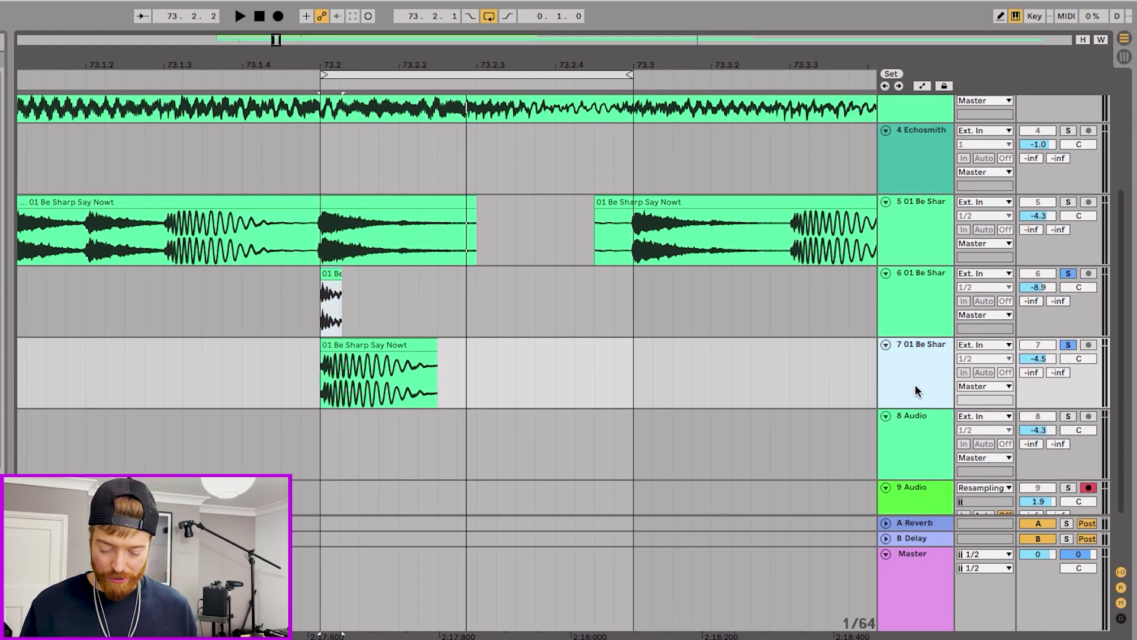
pyautogui.hotkey('ctrl', 't')
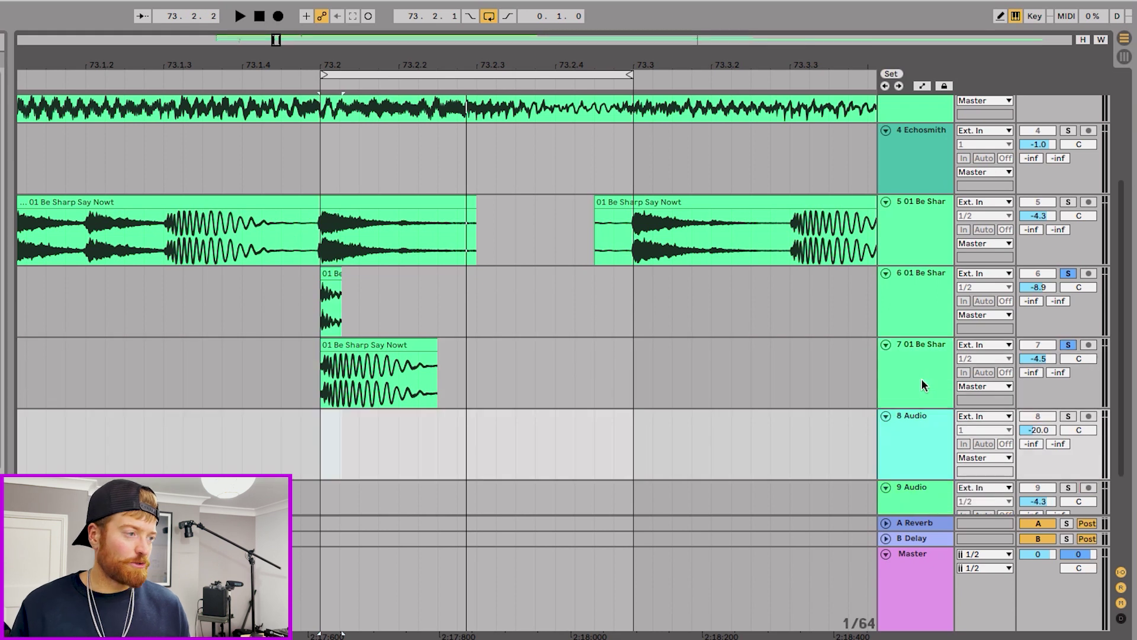
pyautogui.click(964, 418)
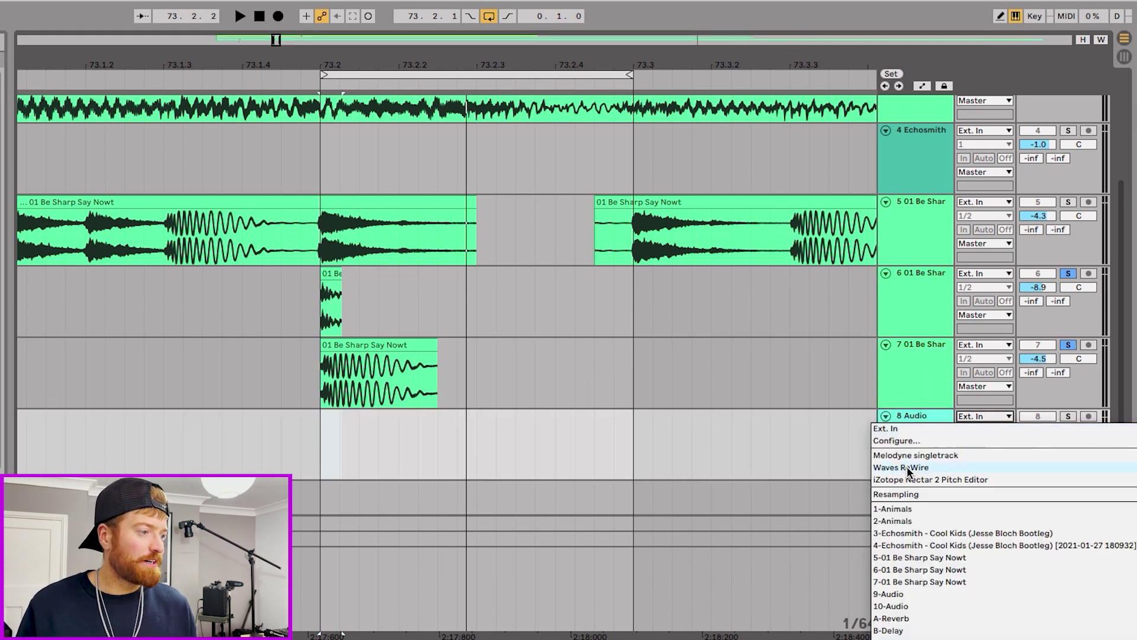
pyautogui.click(902, 494)
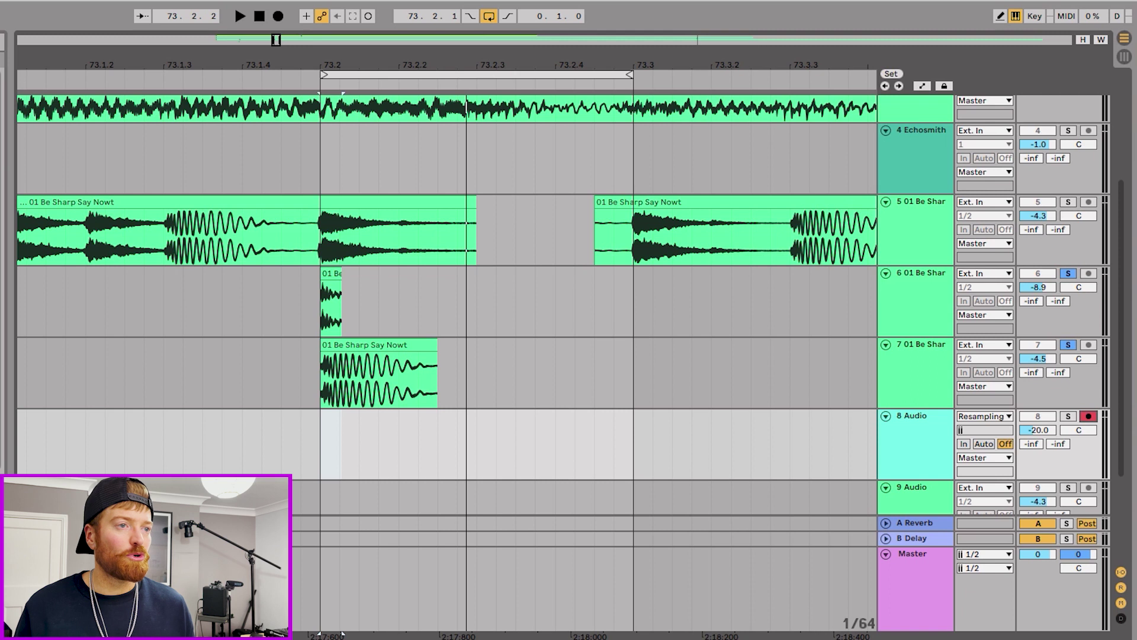
# - Record the layered kick from 73.2 onto track 8, and play it back soloed with the volume at 1.0 dB
pyautogui.click(278, 18)
pyautogui.press('space')
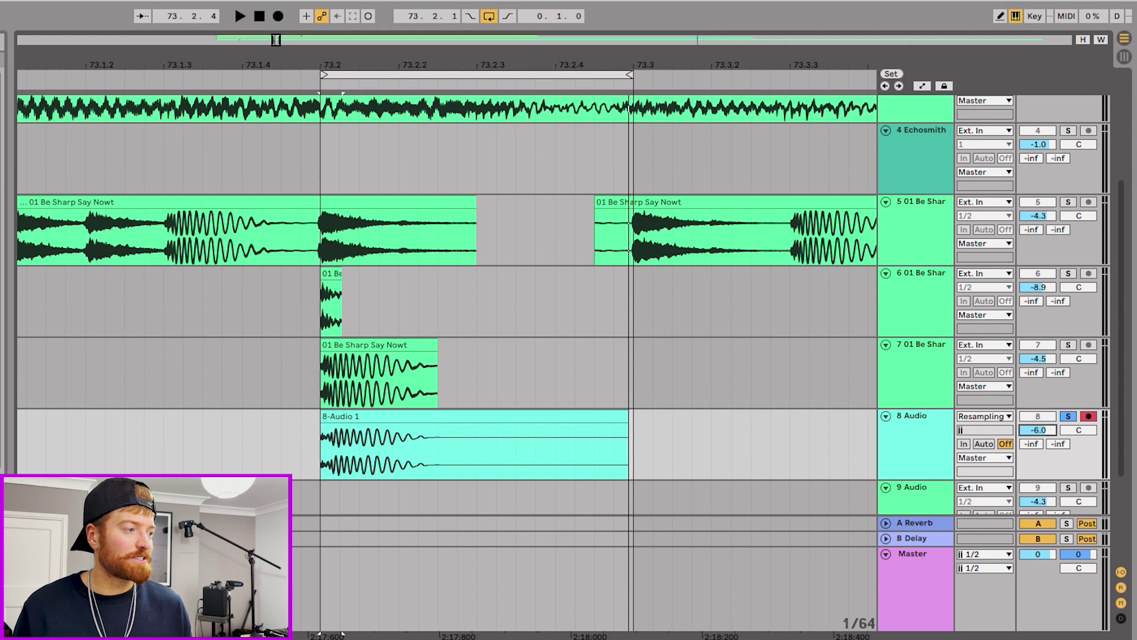
pyautogui.press('space')
pyautogui.moveTo(1038, 430); pyautogui.dragTo(1038, 426)
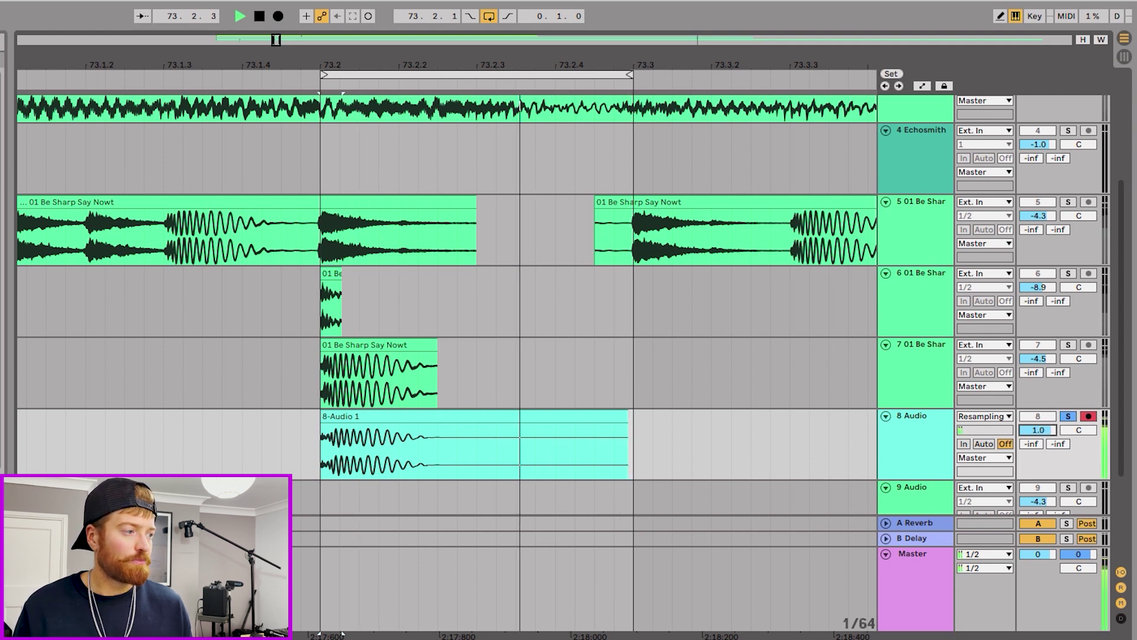